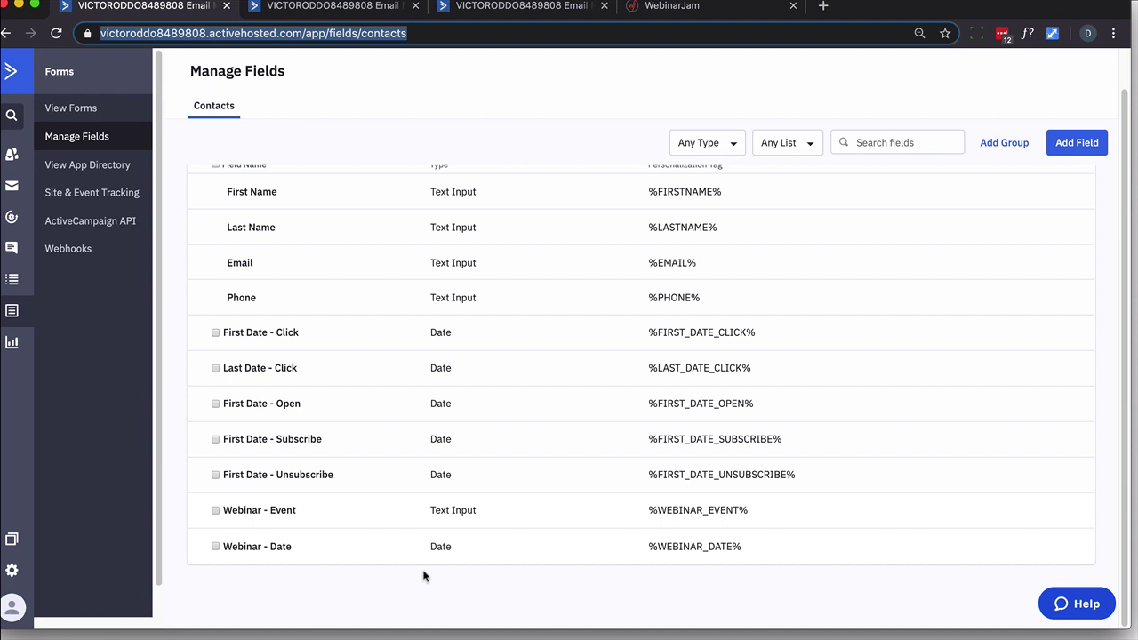
Review the seven MIVS webinar tags and their shared PROFILE - MIVS naming prefix on the Manage Tags page
{"action": "left_click", "coordinate": [346, 9]}
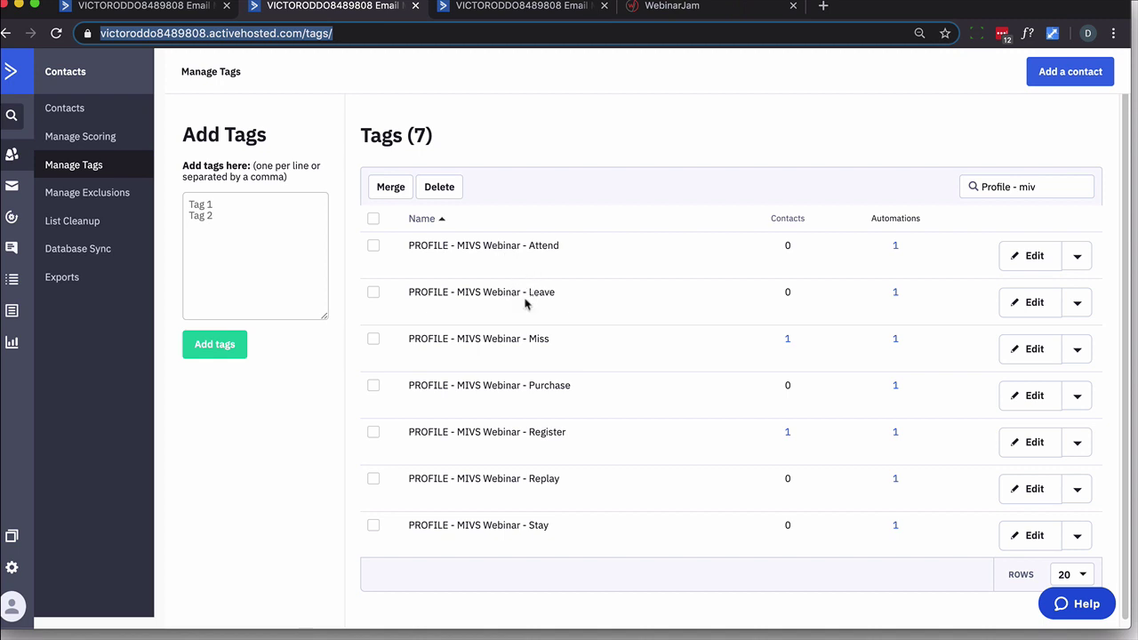
{"action": "left_click_drag", "start_coordinate": [480, 248], "coordinate": [407, 260]}
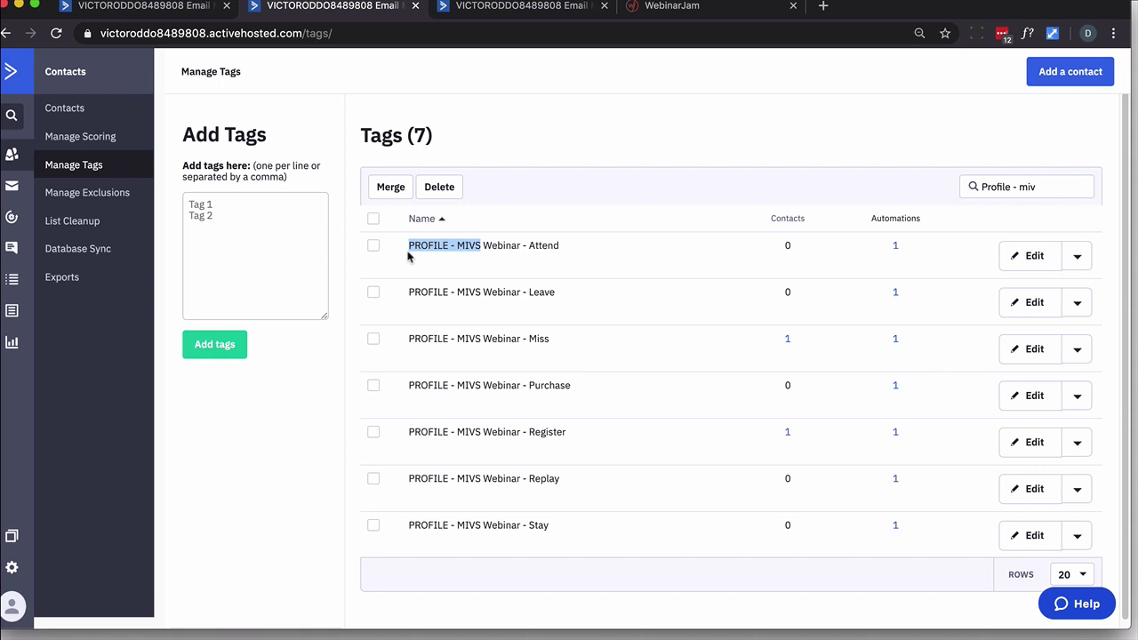
{"action": "left_click", "coordinate": [662, 233]}
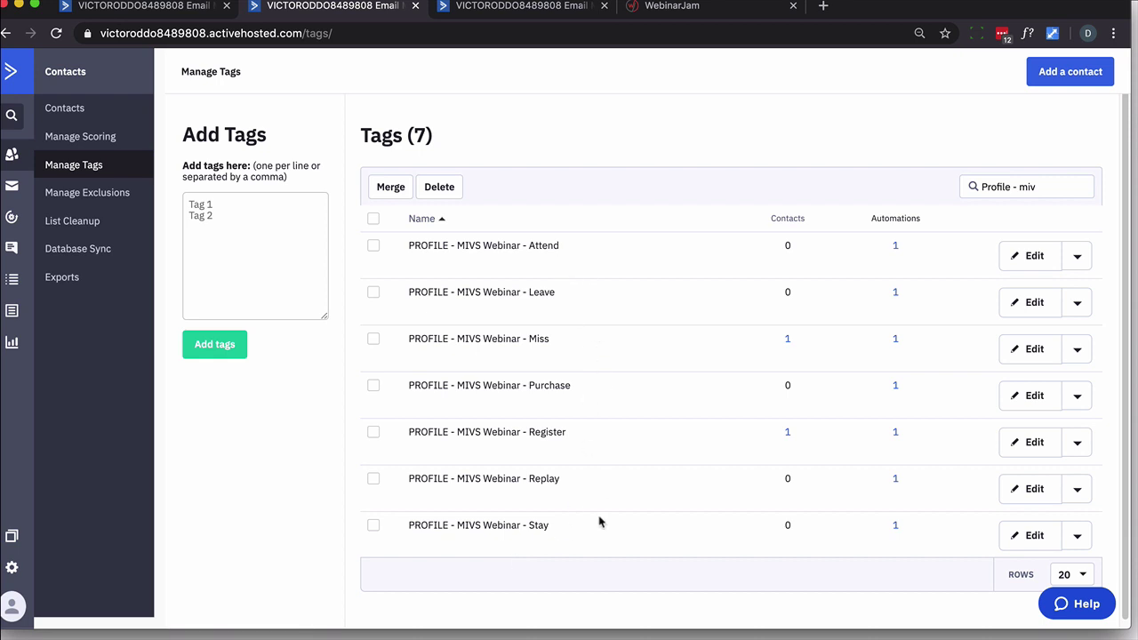
Look through the automations labelled Webinar, from PROFILE - MIVS Webinar - Purchase down to Register
{"action": "key", "text": "ctrl+Tab"}
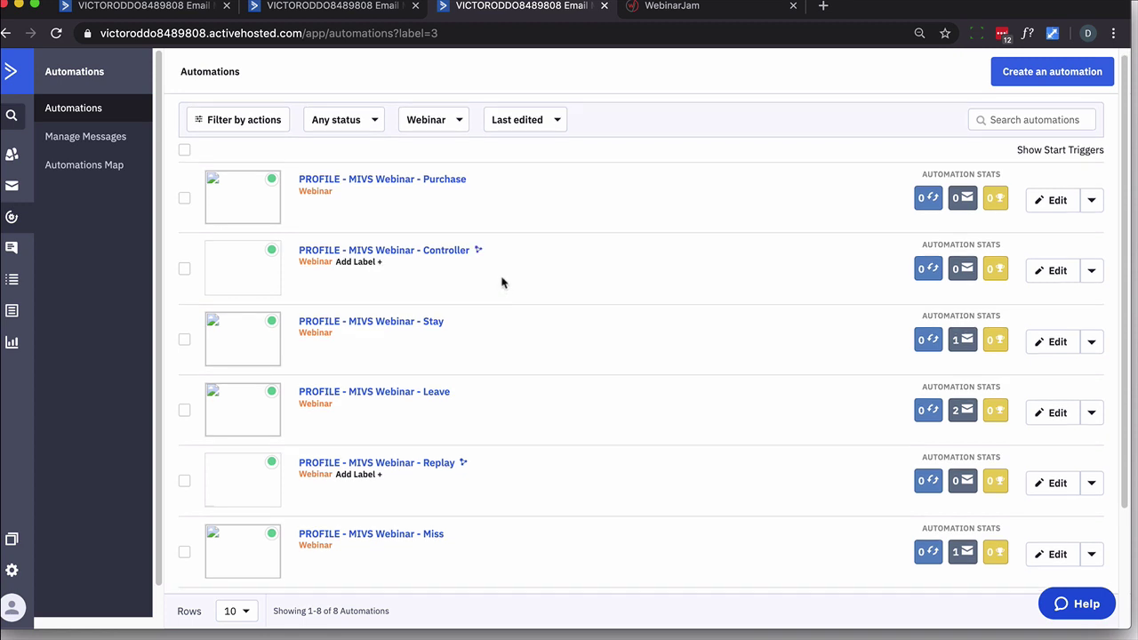
{"action": "scroll", "coordinate": [500, 266], "scroll_direction": "down", "scroll_amount": 3}
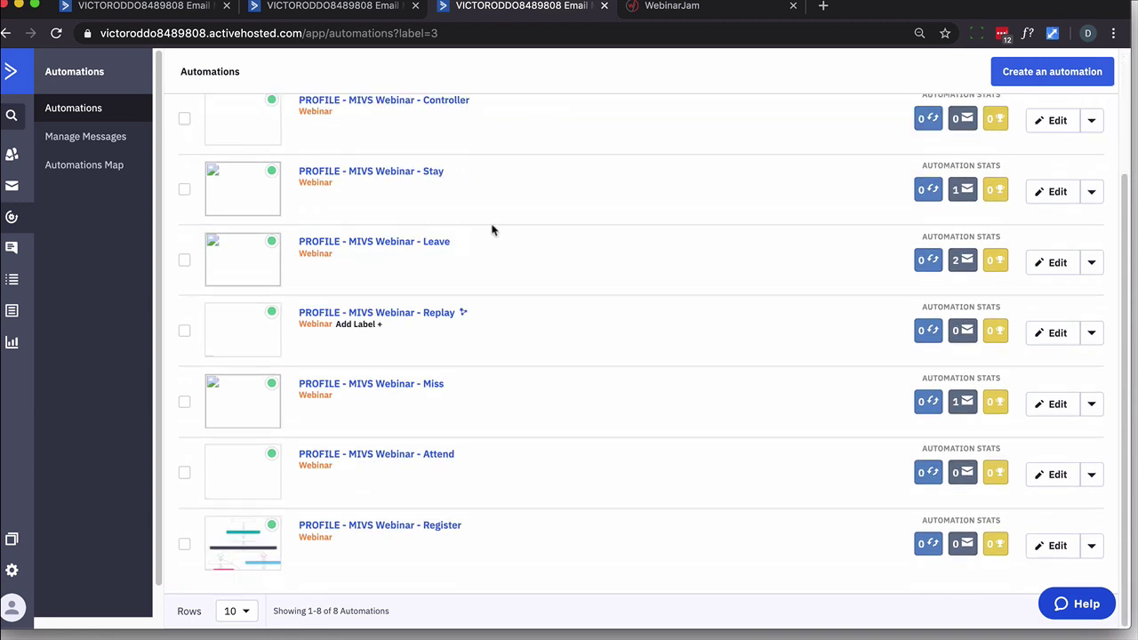
{"action": "scroll", "coordinate": [520, 223], "scroll_direction": "up", "scroll_amount": 1}
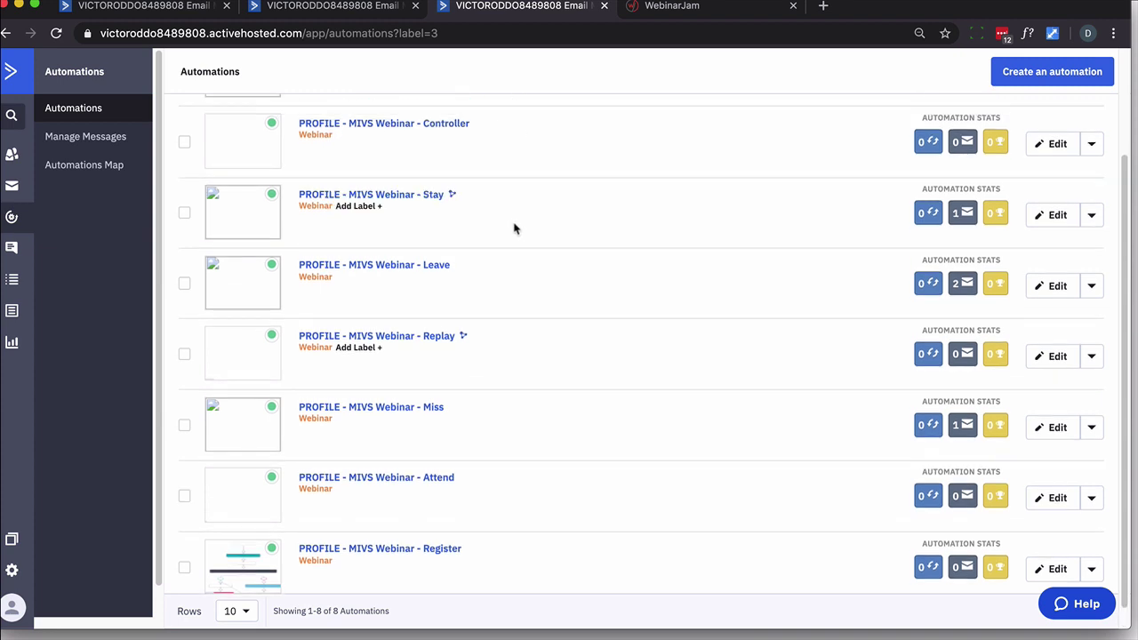
{"action": "scroll", "coordinate": [484, 193], "scroll_direction": "up", "scroll_amount": 3}
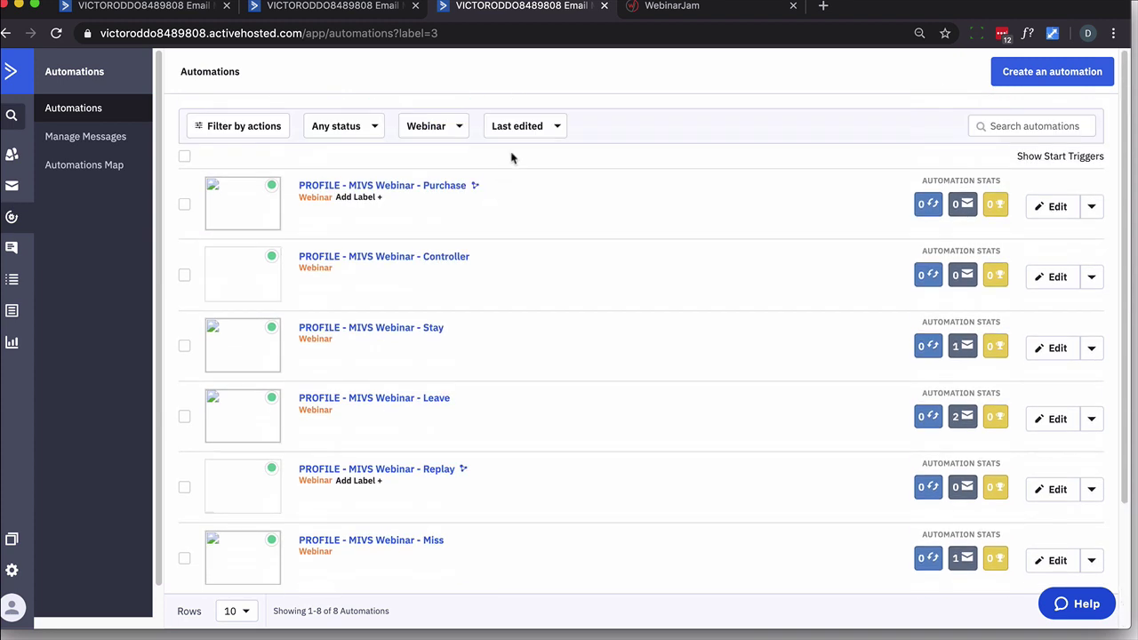
Switch to WebinarJam and review the ActiveCampaign integration rules of the FTP M.I.V.S webinar, checking which event adds which tag
{"action": "left_click", "coordinate": [677, 10]}
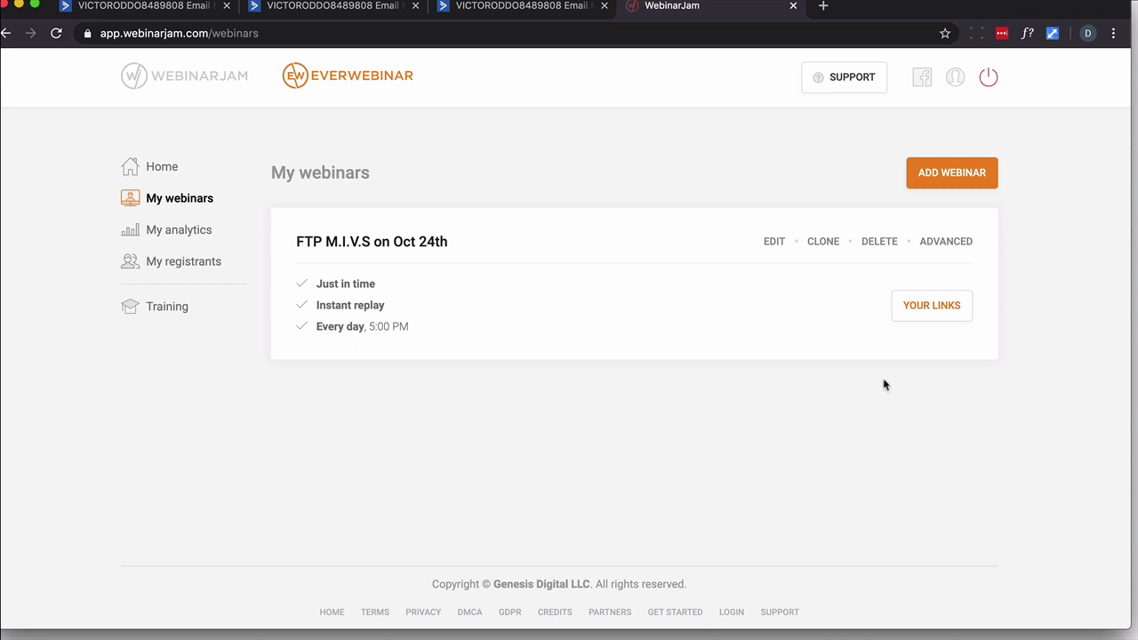
{"action": "left_click", "coordinate": [773, 247]}
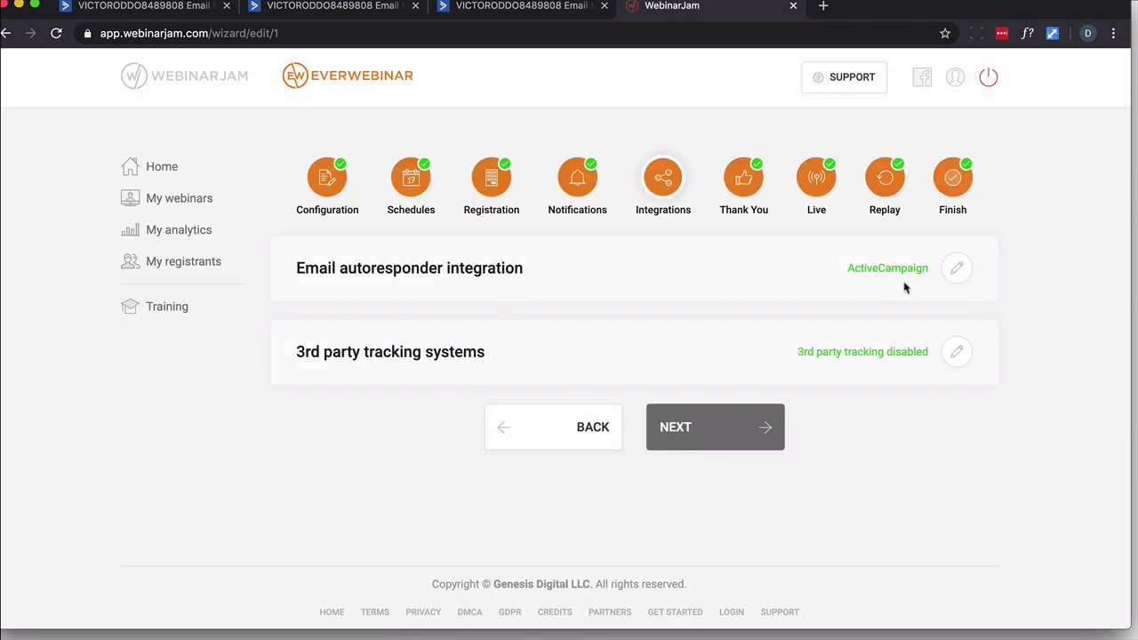
{"action": "left_click", "coordinate": [956, 268]}
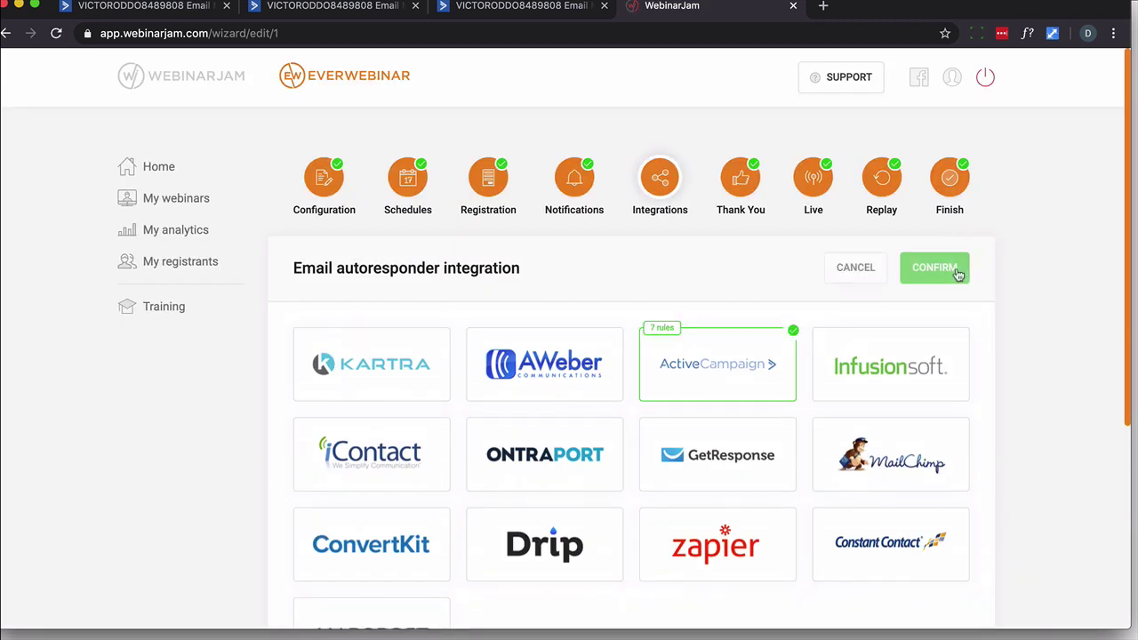
{"action": "left_click", "coordinate": [716, 364]}
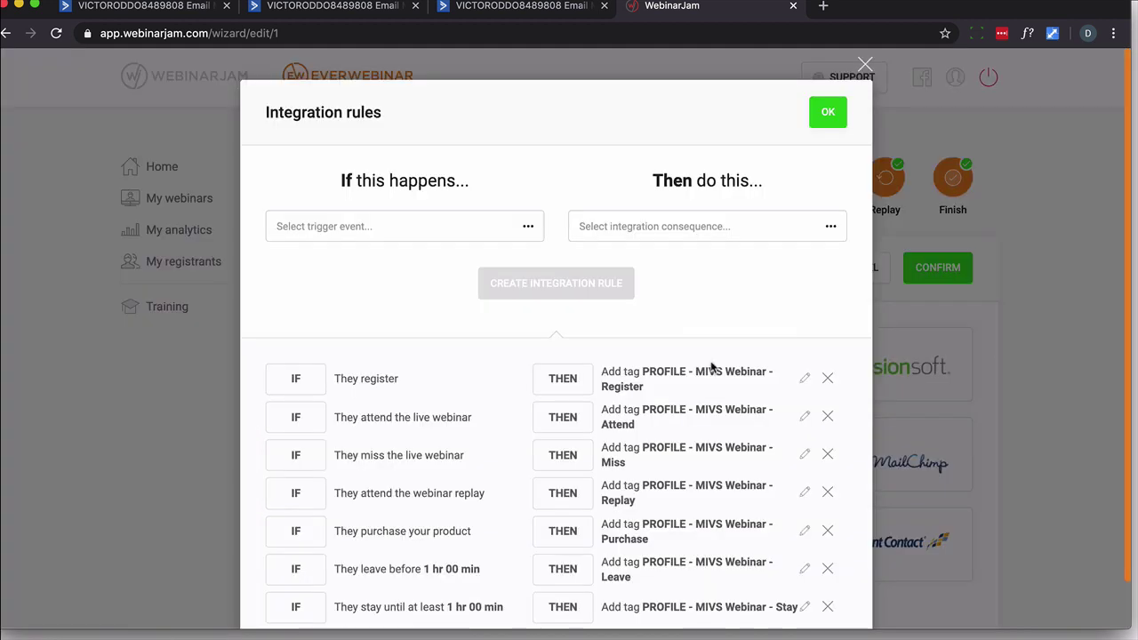
{"action": "scroll", "coordinate": [479, 428], "scroll_direction": "down", "scroll_amount": 1}
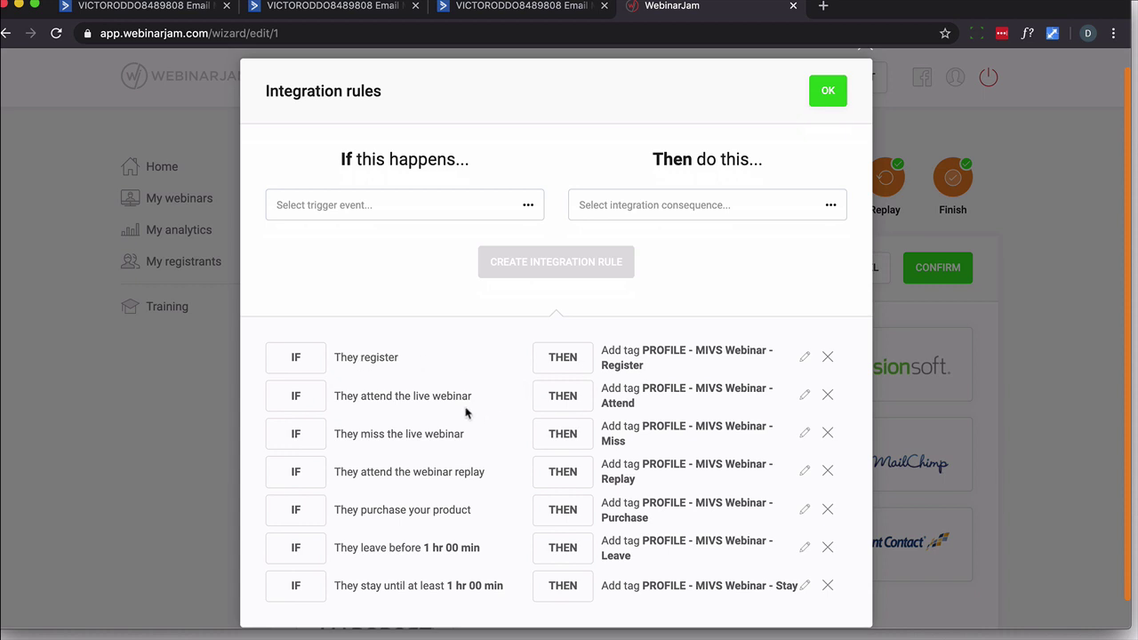
{"action": "scroll", "coordinate": [639, 422], "scroll_direction": "down", "scroll_amount": 1}
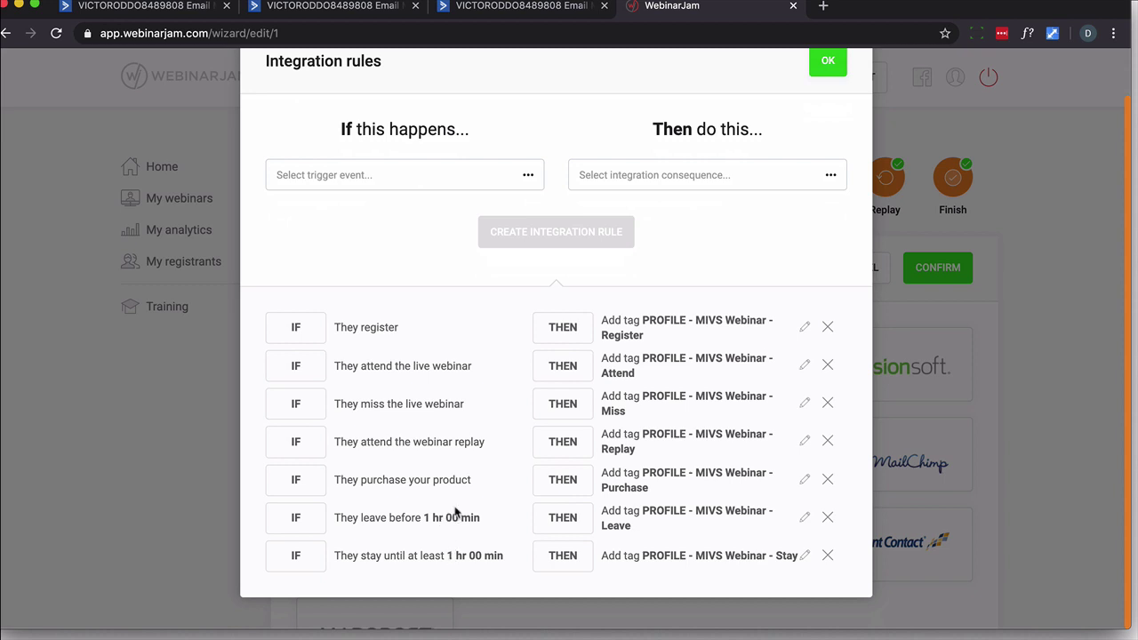
Switch back to ActiveCampaign and inspect the Register tag trigger's tag and run settings in the PROFILE - MIVS Webinar - Controller automation
{"action": "left_click", "coordinate": [533, 7]}
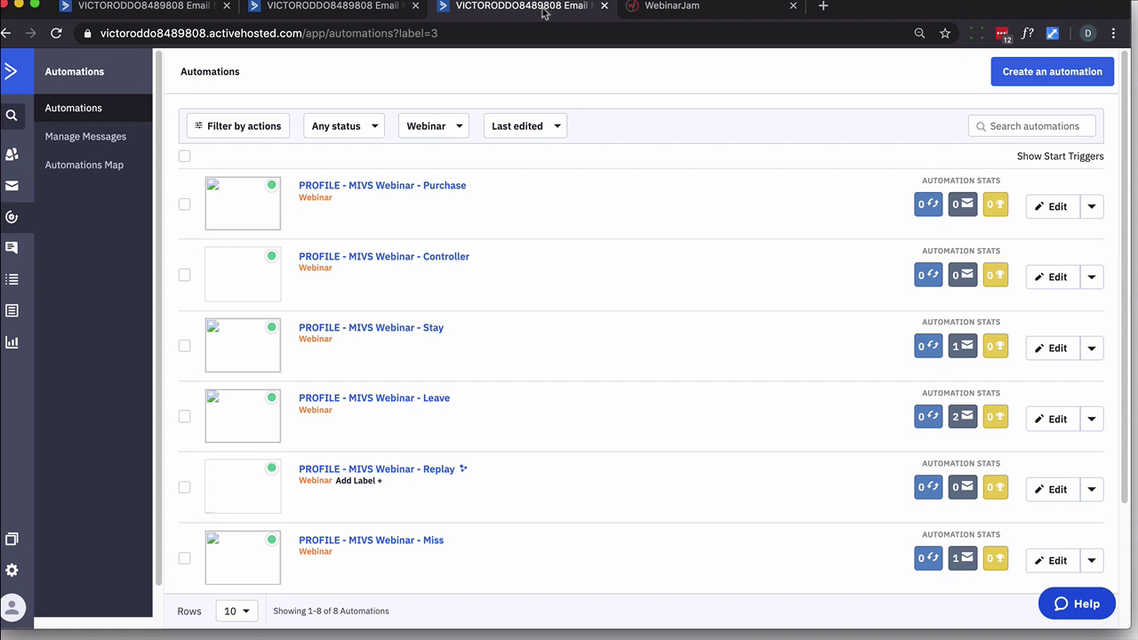
{"action": "left_click", "coordinate": [456, 259]}
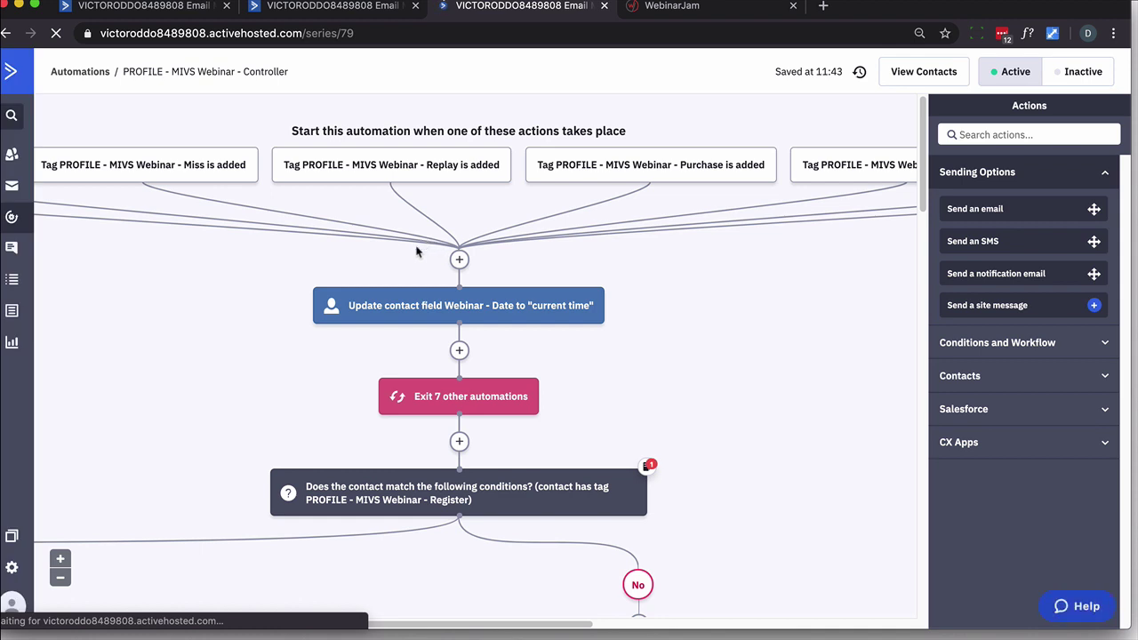
{"action": "left_click_drag", "start_coordinate": [508, 622], "coordinate": [367, 617]}
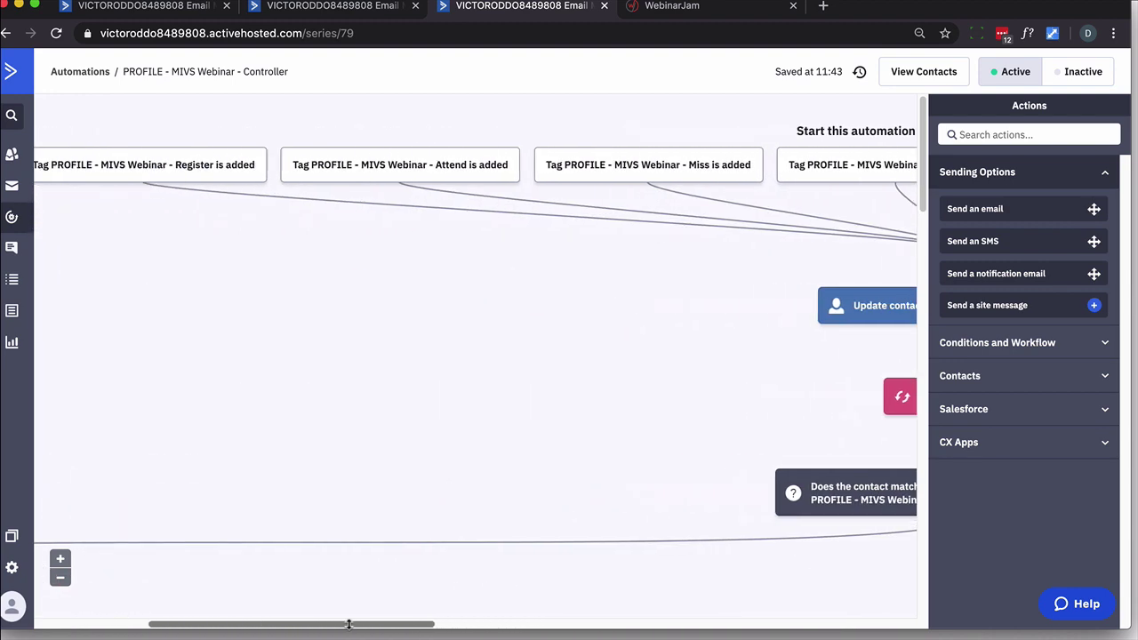
{"action": "left_click", "coordinate": [182, 174]}
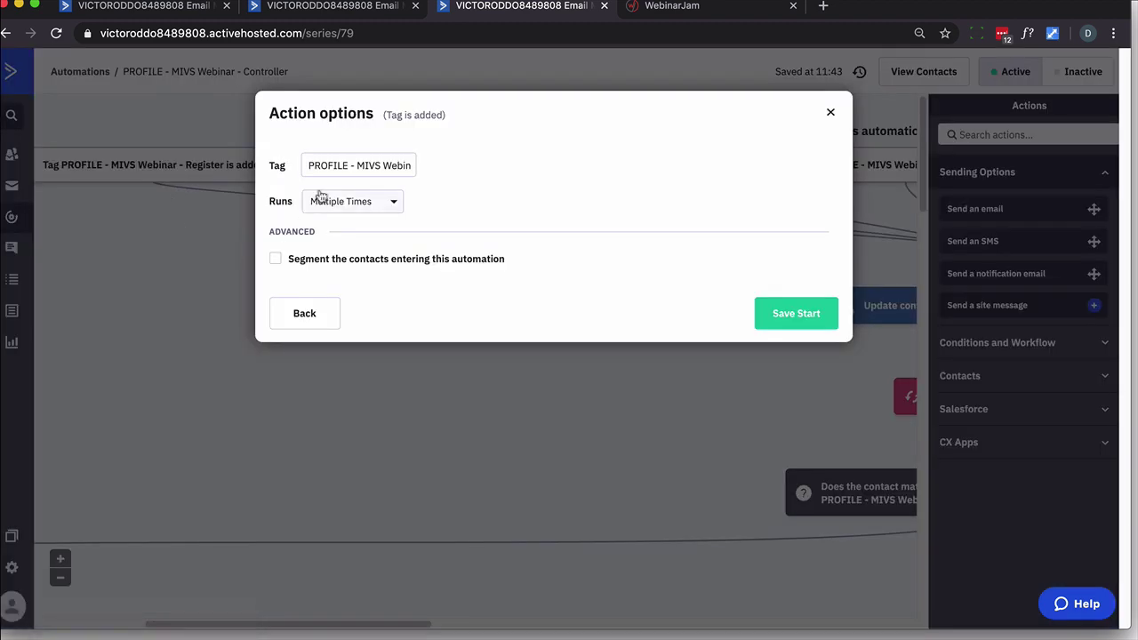
{"action": "left_click_drag", "start_coordinate": [360, 166], "coordinate": [454, 188]}
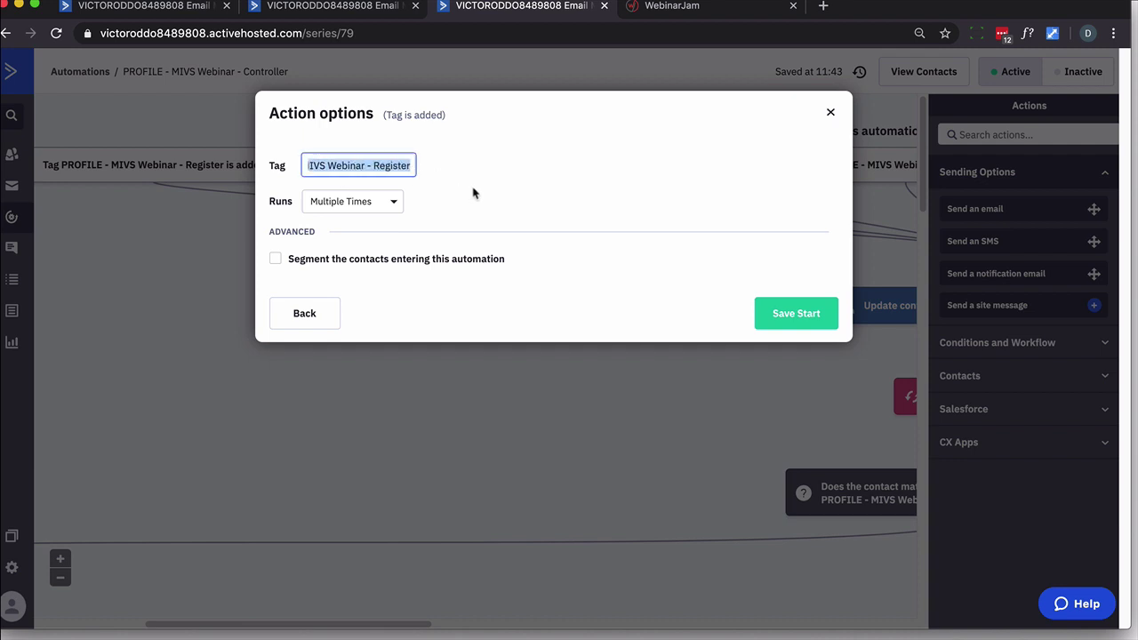
{"action": "left_click", "coordinate": [476, 196]}
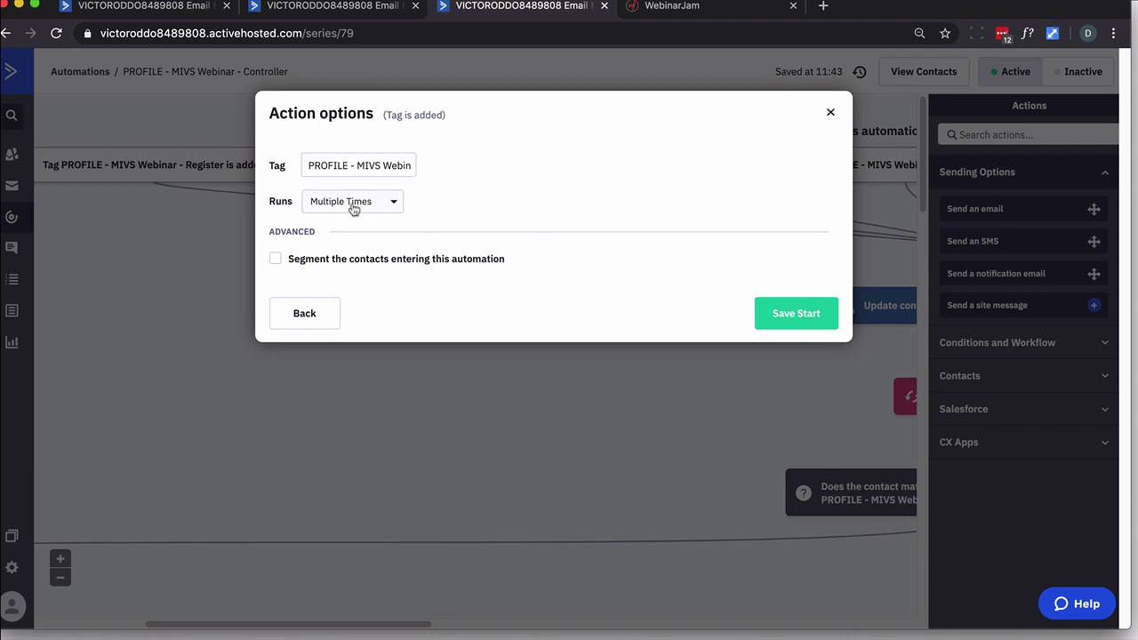
{"action": "left_click", "coordinate": [831, 112]}
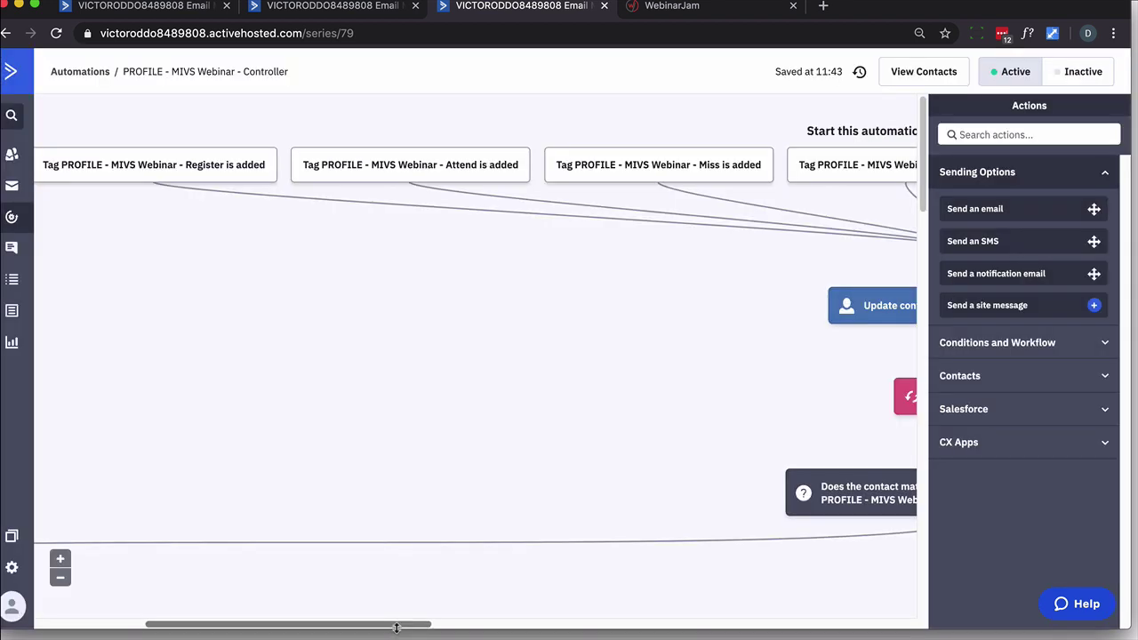
Examine the Controller automation's shared actions below the triggers: the Webinar - Date update, the exit from other automations and the tag conditions
{"action": "left_click_drag", "start_coordinate": [400, 624], "coordinate": [544, 620]}
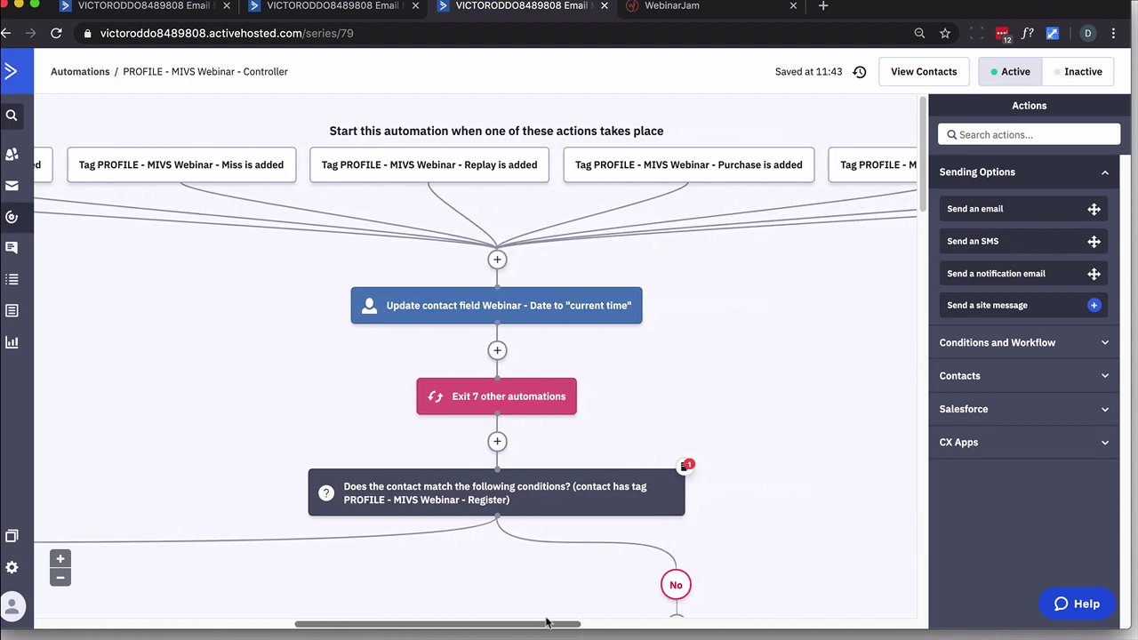
{"action": "mouse_move", "coordinate": [531, 325]}
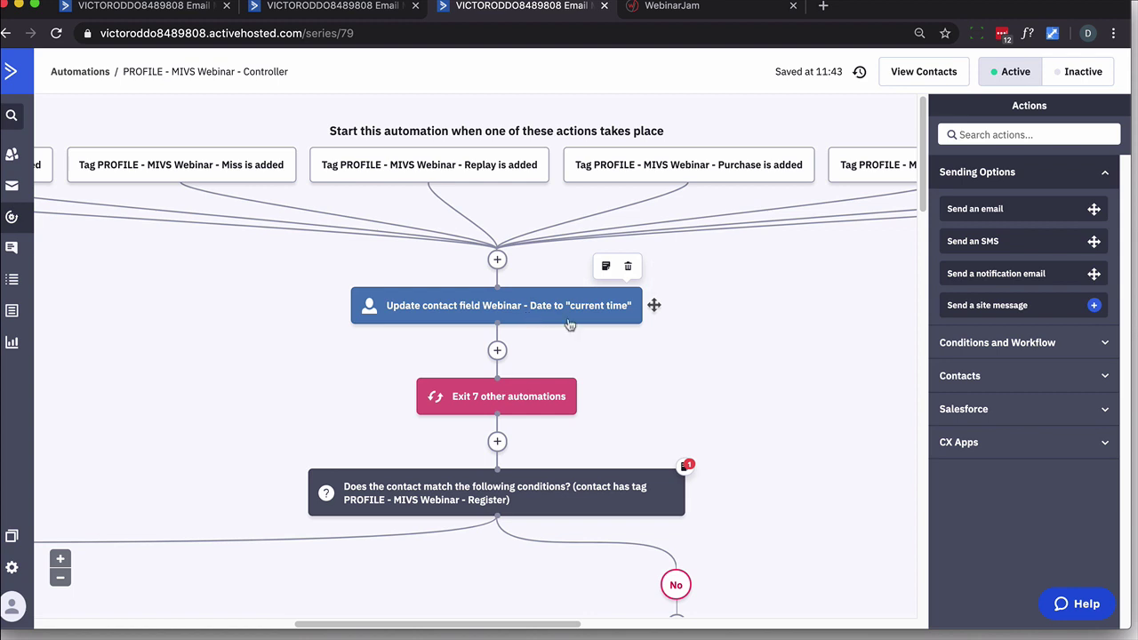
{"action": "scroll", "coordinate": [706, 335], "scroll_direction": "down", "scroll_amount": 1}
{"action": "mouse_move", "coordinate": [498, 372]}
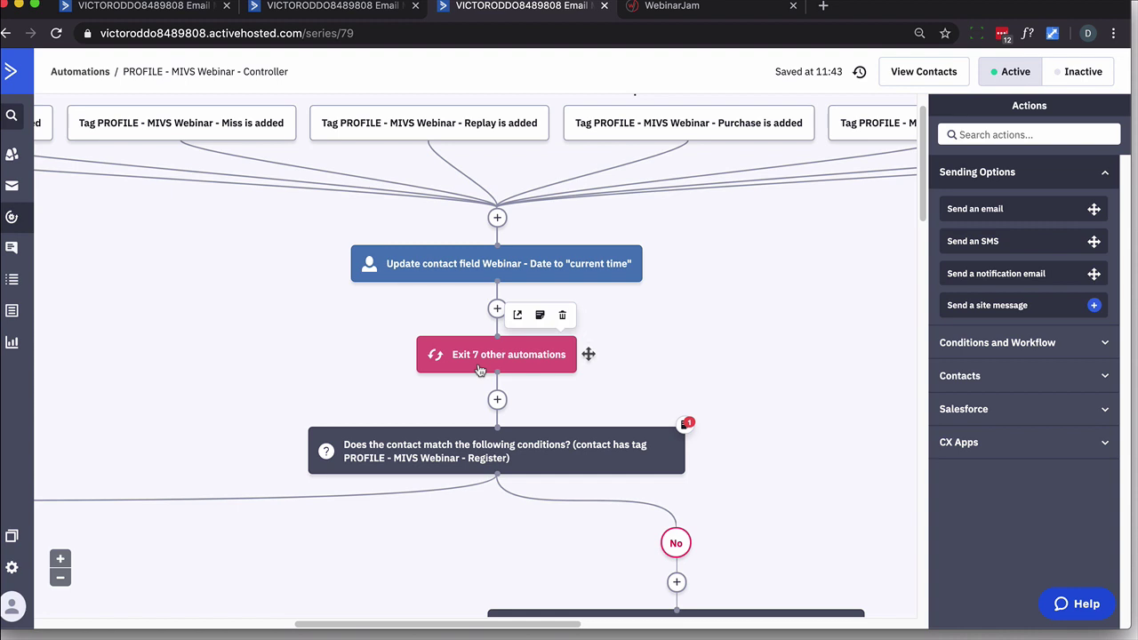
{"action": "scroll", "coordinate": [508, 345], "scroll_direction": "down", "scroll_amount": 5}
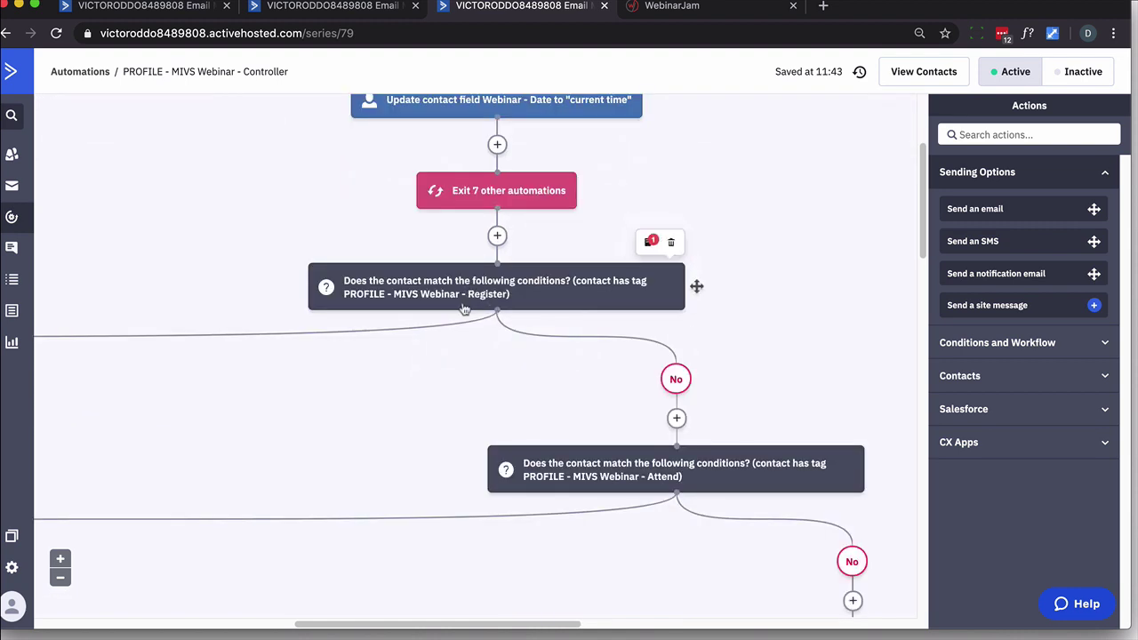
{"action": "scroll", "coordinate": [642, 463], "scroll_direction": "down", "scroll_amount": 3}
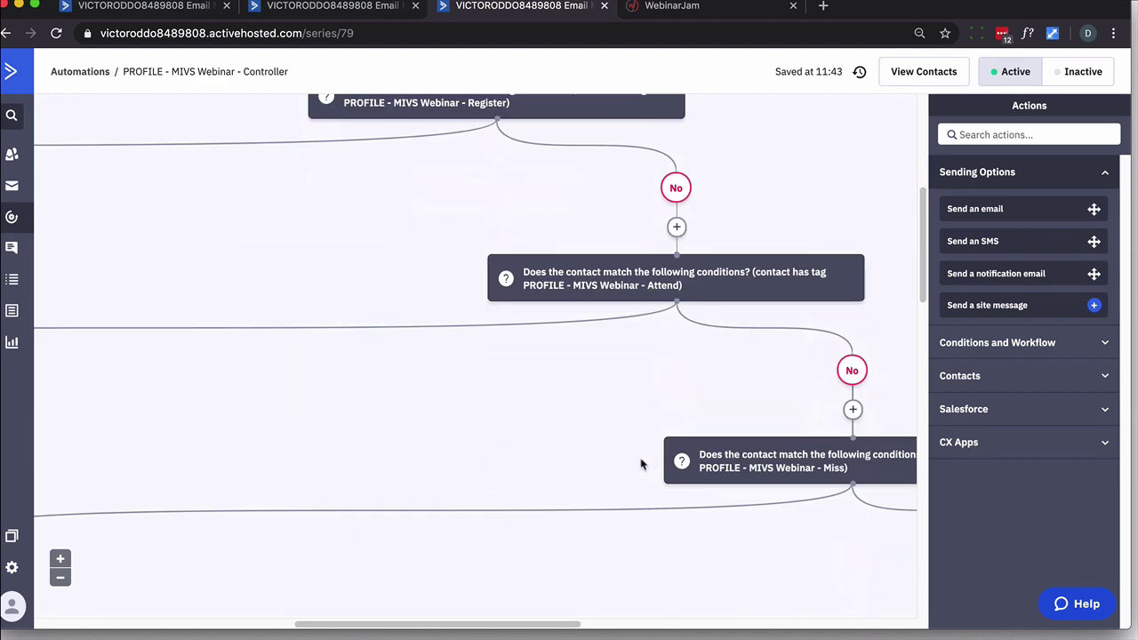
{"action": "scroll", "coordinate": [846, 487], "scroll_direction": "up", "scroll_amount": 5}
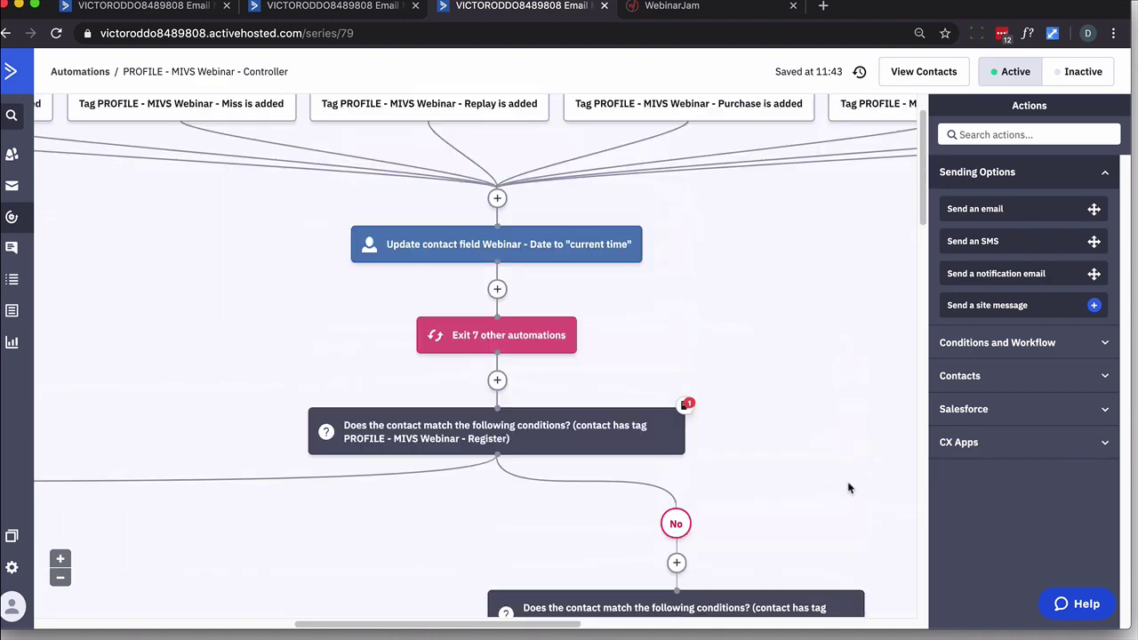
Examine the Register condition's Yes branch: the Webinar - Event update, the tag removal and the entry into the Register automation
{"action": "left_click_drag", "start_coordinate": [556, 628], "coordinate": [239, 574]}
{"action": "scroll", "coordinate": [223, 452], "scroll_direction": "down", "scroll_amount": 4}
{"action": "scroll", "coordinate": [223, 457], "scroll_direction": "down", "scroll_amount": 1}
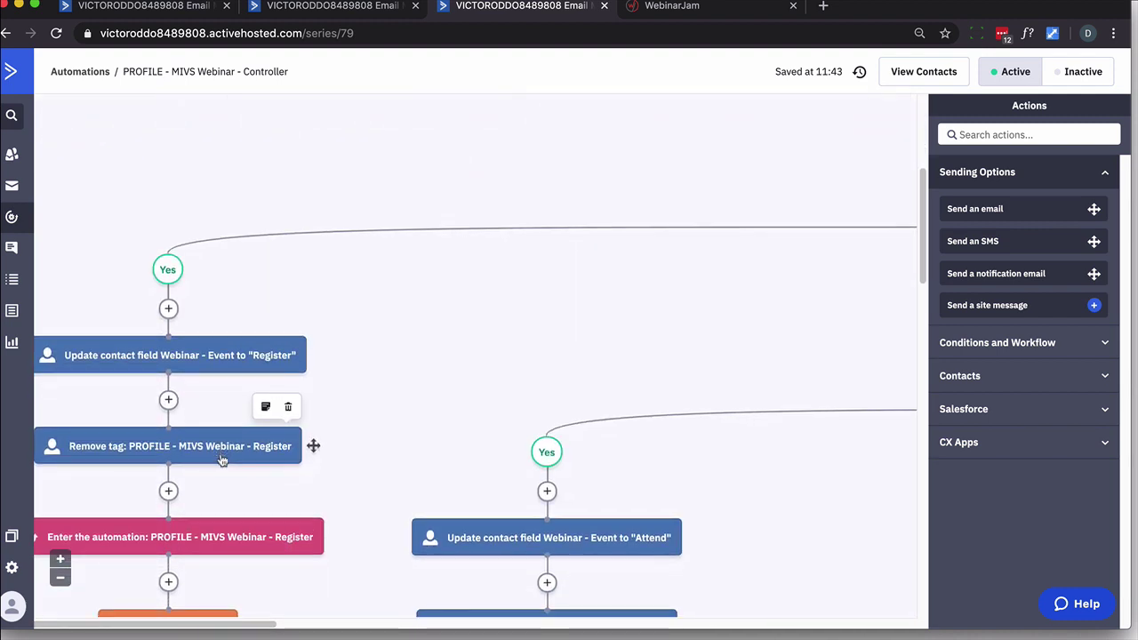
{"action": "mouse_move", "coordinate": [93, 345]}
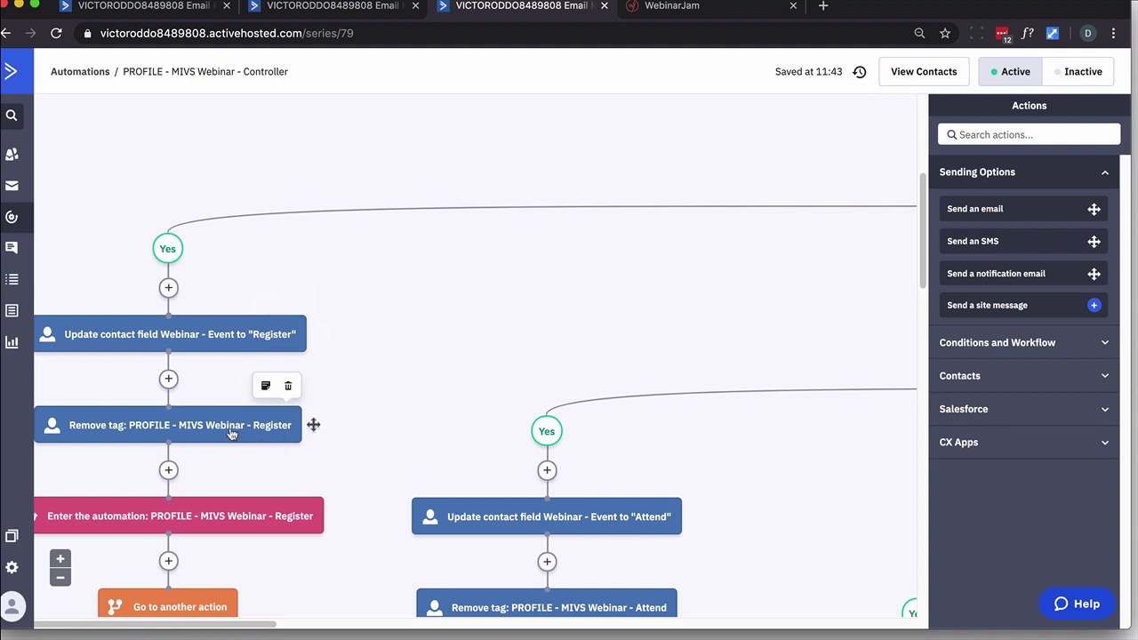
{"action": "scroll", "coordinate": [386, 107], "scroll_direction": "up", "scroll_amount": 4}
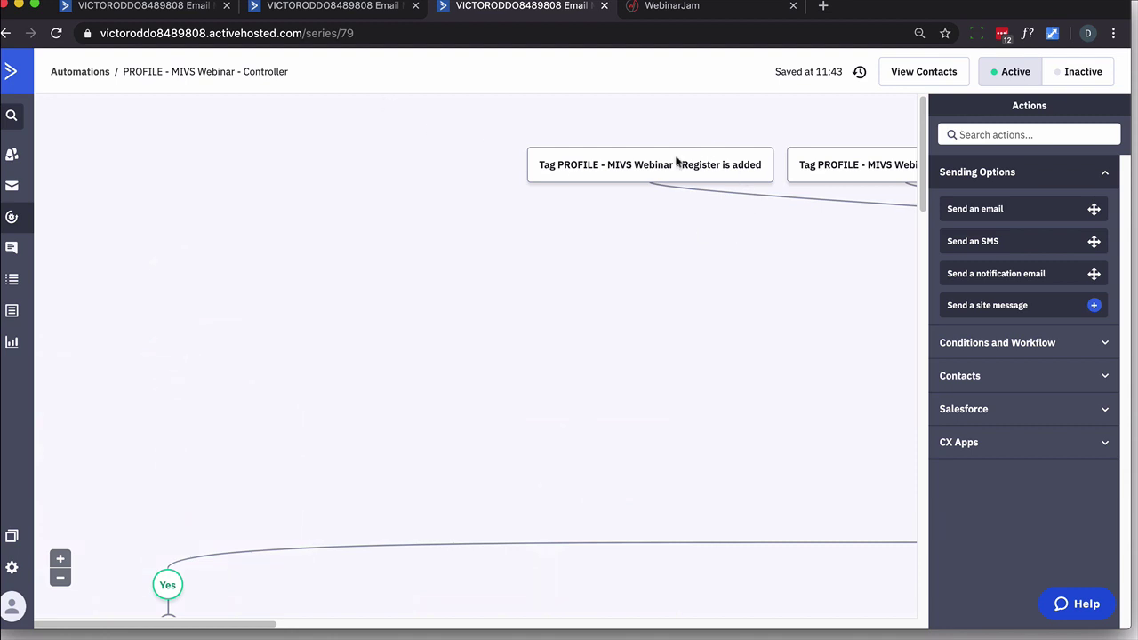
{"action": "mouse_move", "coordinate": [706, 152]}
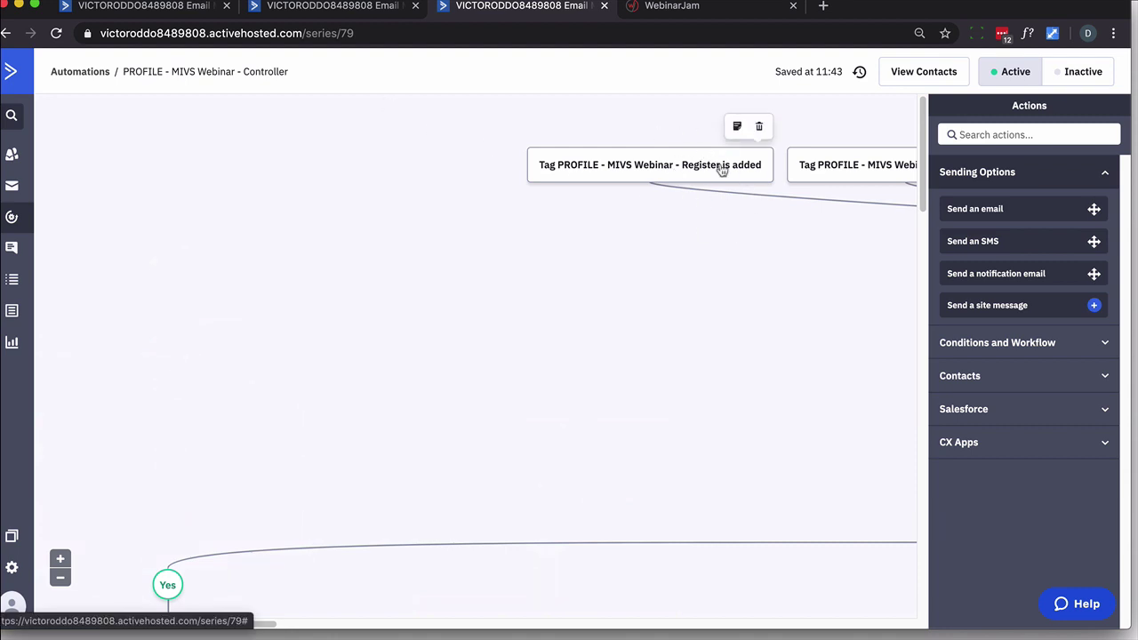
{"action": "scroll", "coordinate": [721, 169], "scroll_direction": "down", "scroll_amount": 4}
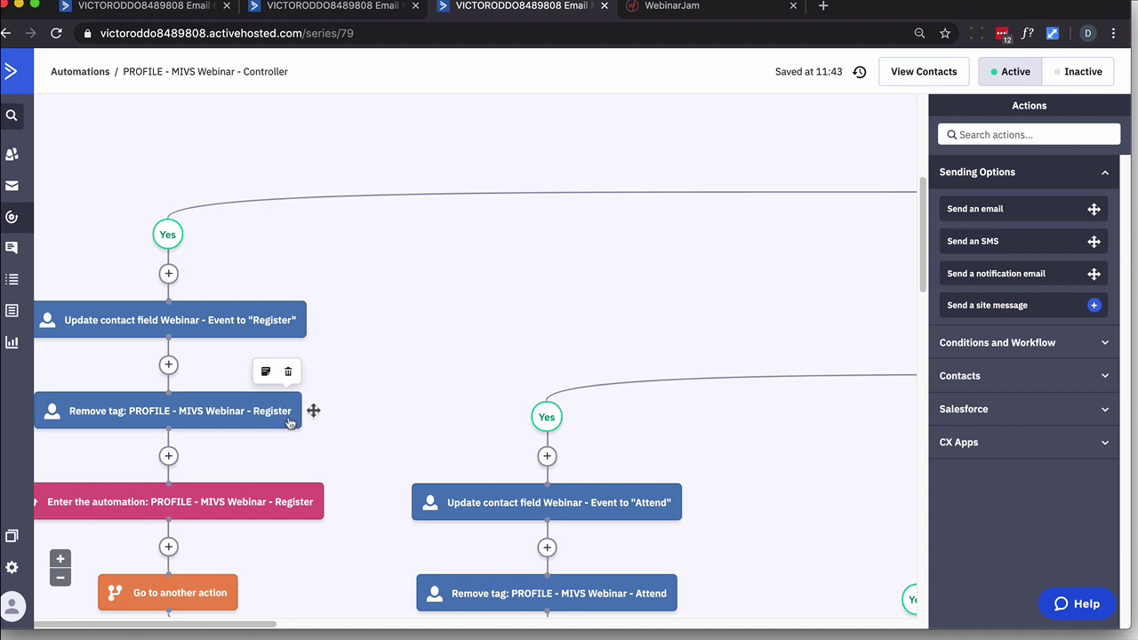
{"action": "scroll", "coordinate": [286, 426], "scroll_direction": "down", "scroll_amount": 1}
{"action": "mouse_move", "coordinate": [231, 551]}
{"action": "scroll", "coordinate": [249, 524], "scroll_direction": "down", "scroll_amount": 1}
{"action": "mouse_move", "coordinate": [236, 466]}
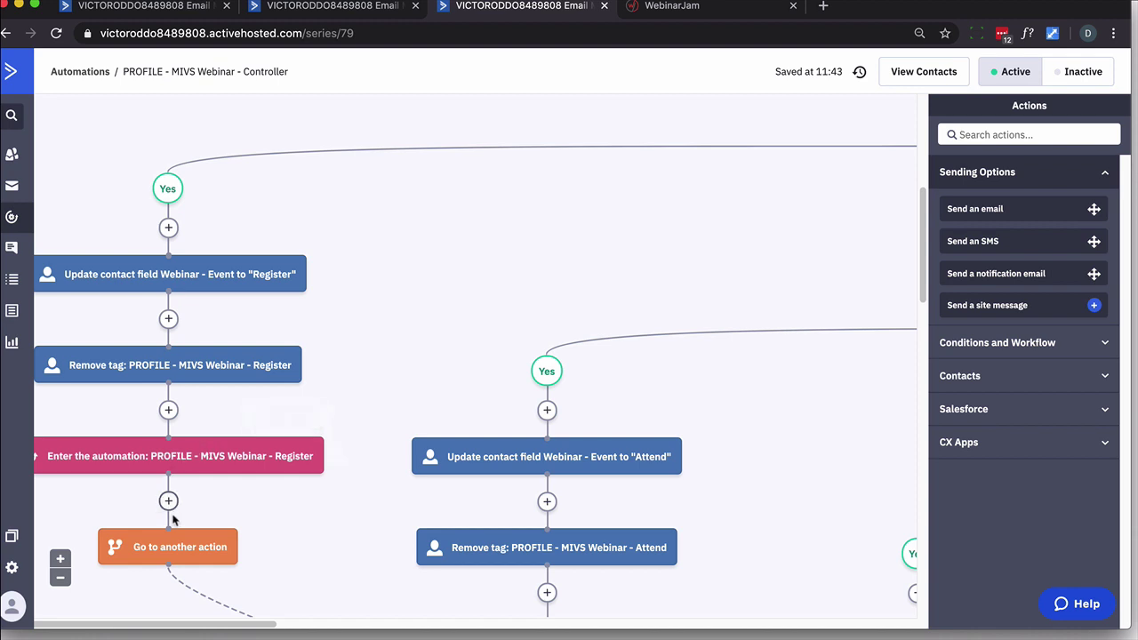
Examine how the Register and Attend branches of the Controller automation end in their Go to another action steps
{"action": "scroll", "coordinate": [182, 489], "scroll_direction": "down", "scroll_amount": 5}
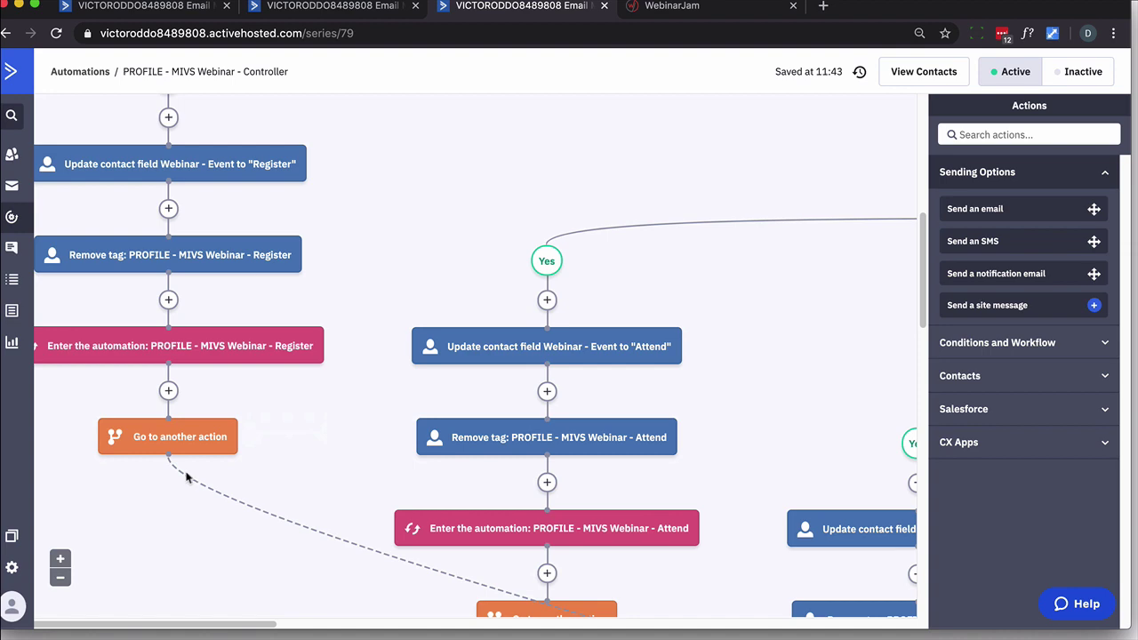
{"action": "scroll", "coordinate": [422, 355], "scroll_direction": "down", "scroll_amount": 10}
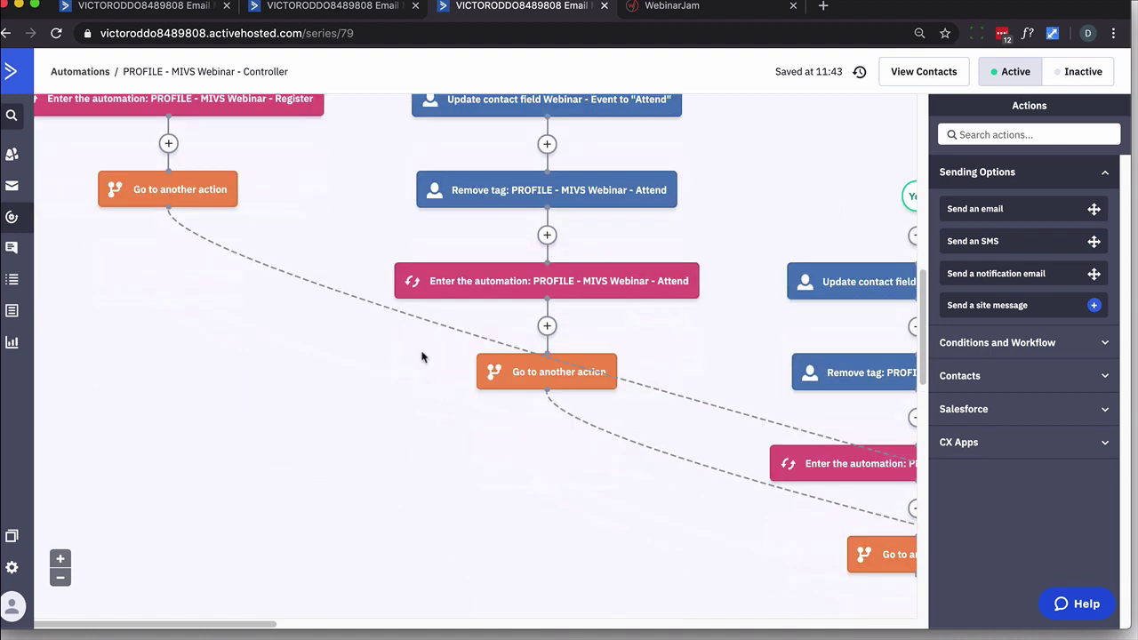
{"action": "left_click_drag", "start_coordinate": [268, 623], "coordinate": [674, 627]}
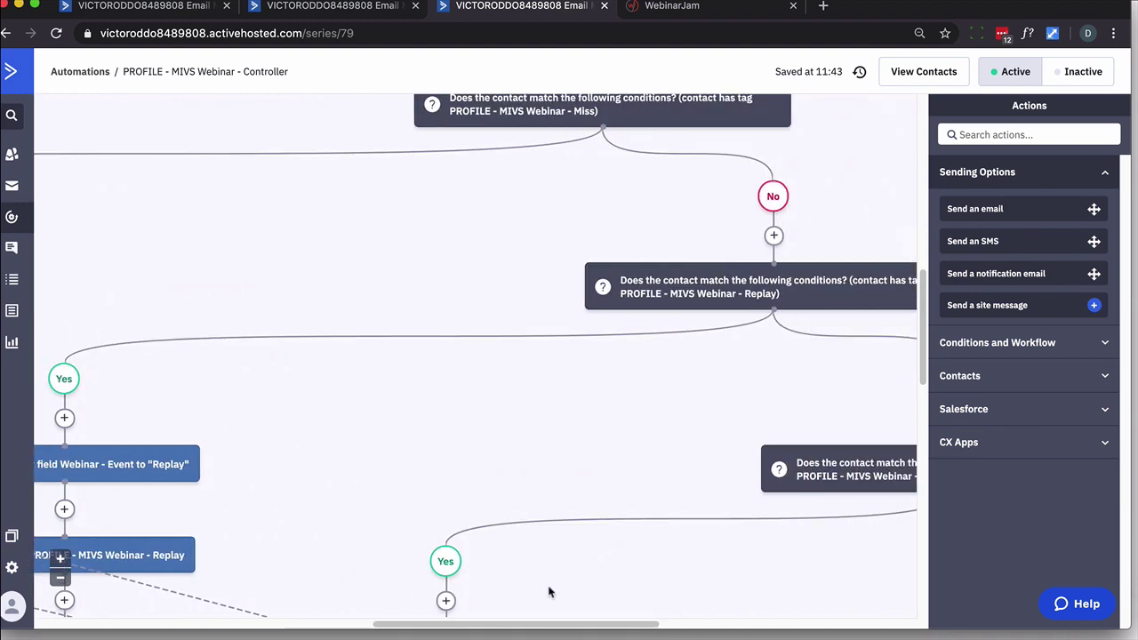
Examine the Replay condition's Yes branch: the Webinar - Event update, the tag removal and the entry into the Replay automation
{"action": "left_click_drag", "start_coordinate": [551, 627], "coordinate": [409, 626]}
{"action": "scroll", "coordinate": [427, 600], "scroll_direction": "right", "scroll_amount": 2}
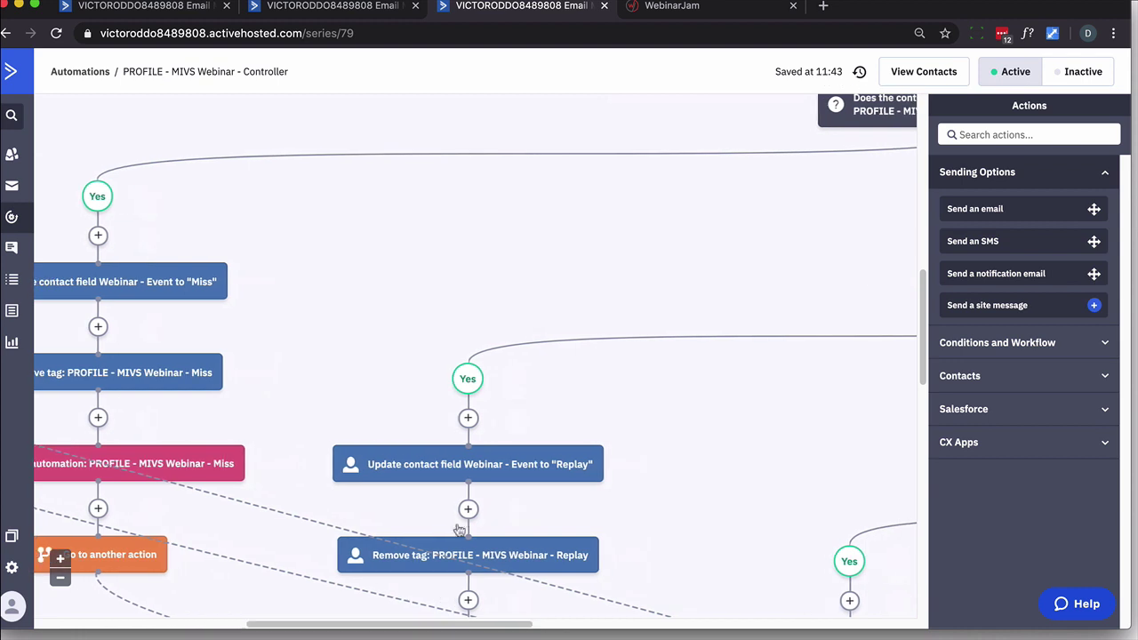
{"action": "mouse_move", "coordinate": [526, 479]}
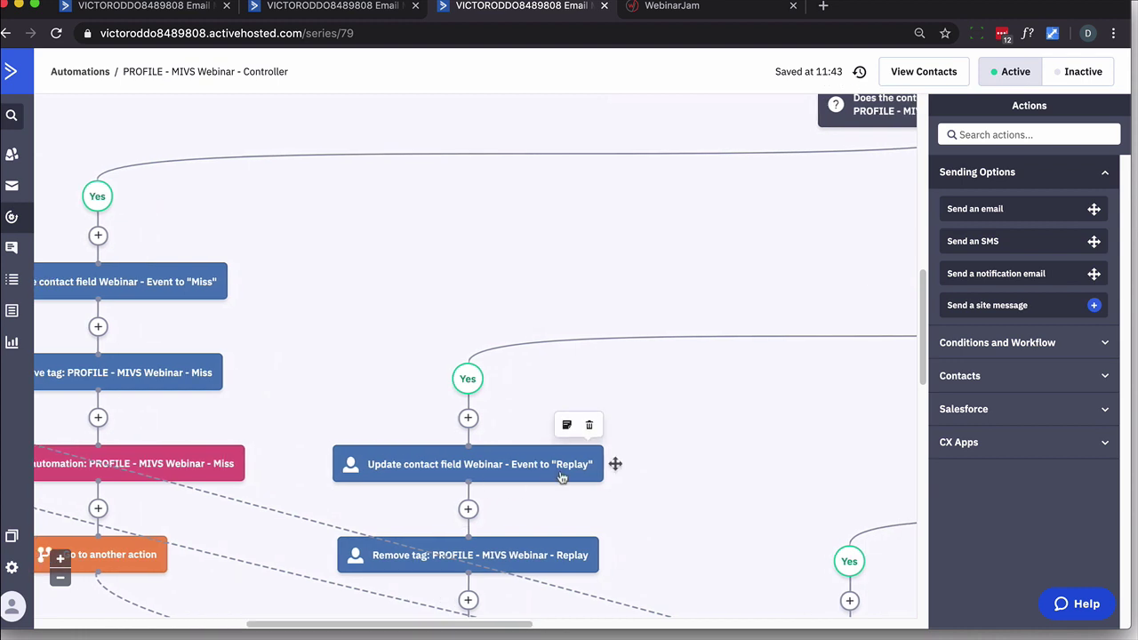
{"action": "scroll", "coordinate": [560, 476], "scroll_direction": "down", "scroll_amount": 3}
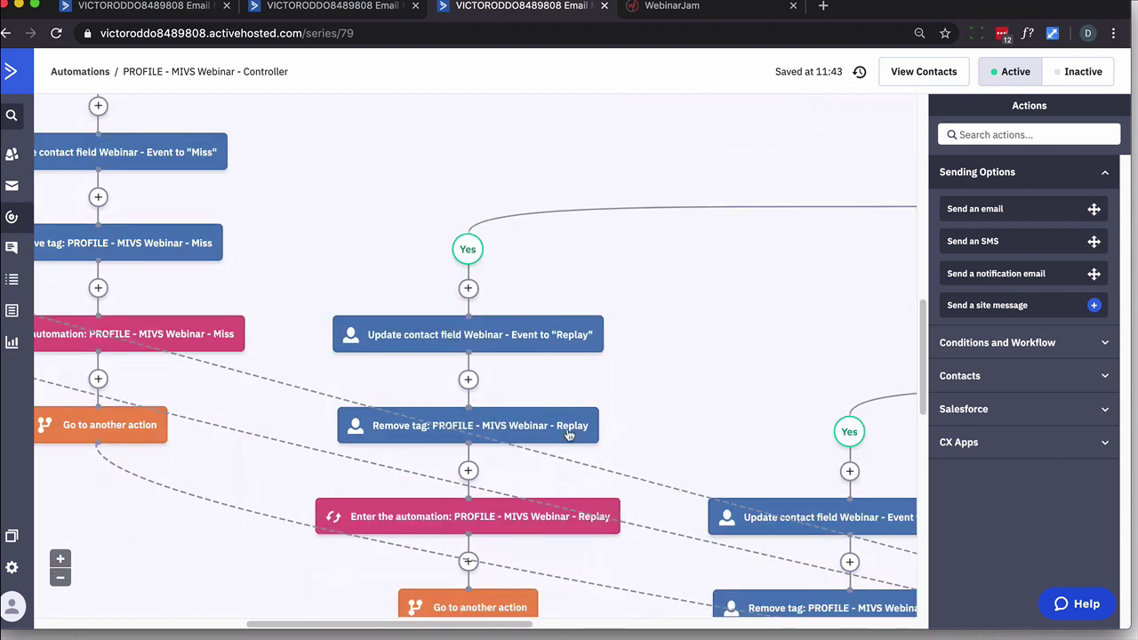
{"action": "scroll", "coordinate": [567, 436], "scroll_direction": "down", "scroll_amount": 1}
{"action": "mouse_move", "coordinate": [563, 505]}
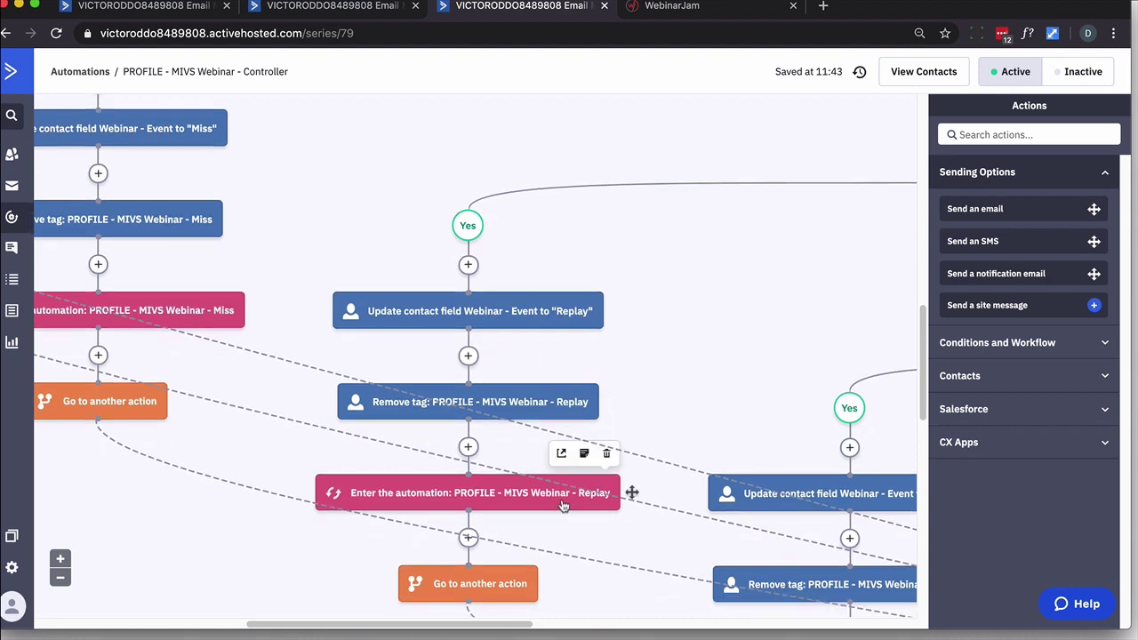
{"action": "scroll", "coordinate": [551, 542], "scroll_direction": "down", "scroll_amount": 2}
Examine the Leave and Stay branches and the shared final wait that leads to the end of the Controller automation
{"action": "left_click_drag", "start_coordinate": [521, 623], "coordinate": [899, 622]}
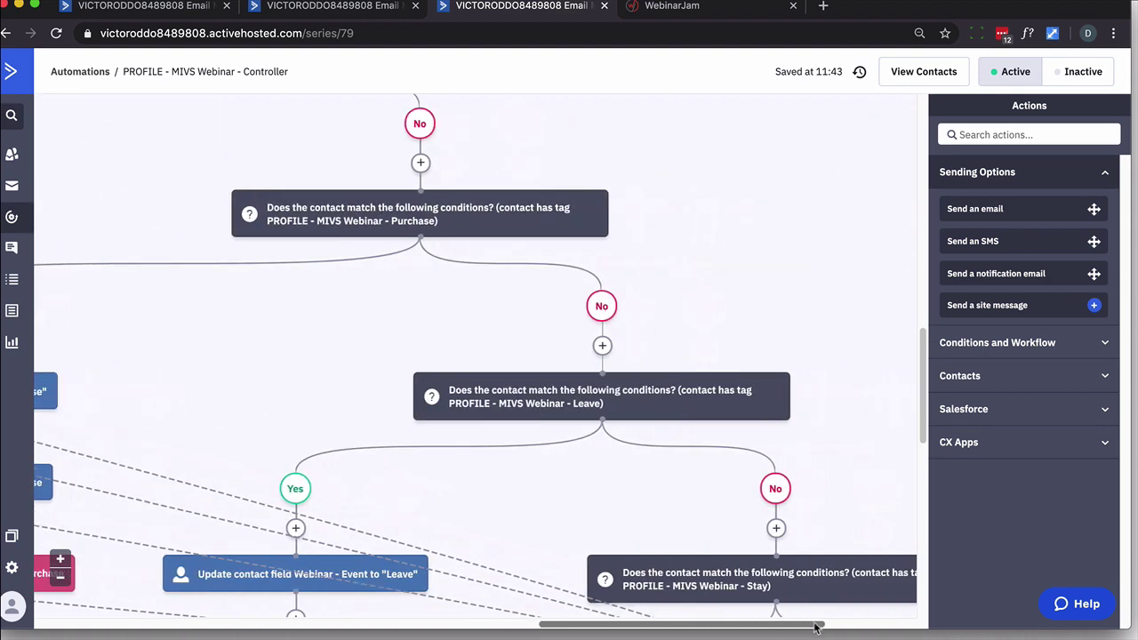
{"action": "scroll", "coordinate": [773, 497], "scroll_direction": "down", "scroll_amount": 4}
{"action": "scroll", "coordinate": [773, 498], "scroll_direction": "down", "scroll_amount": 2}
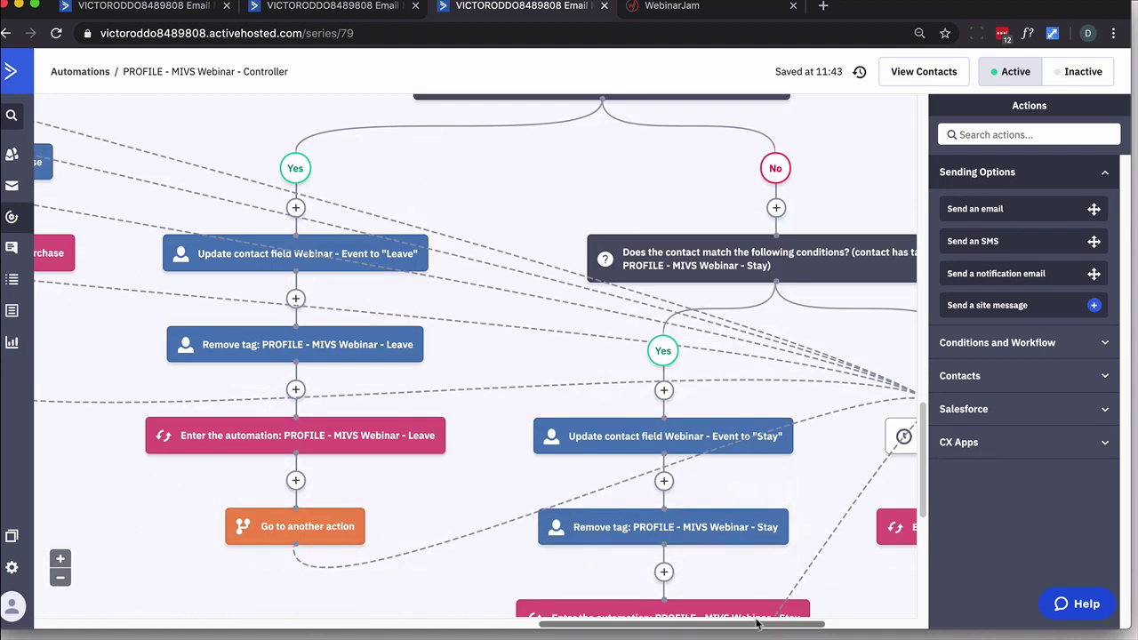
{"action": "left_click_drag", "start_coordinate": [759, 625], "coordinate": [843, 635]}
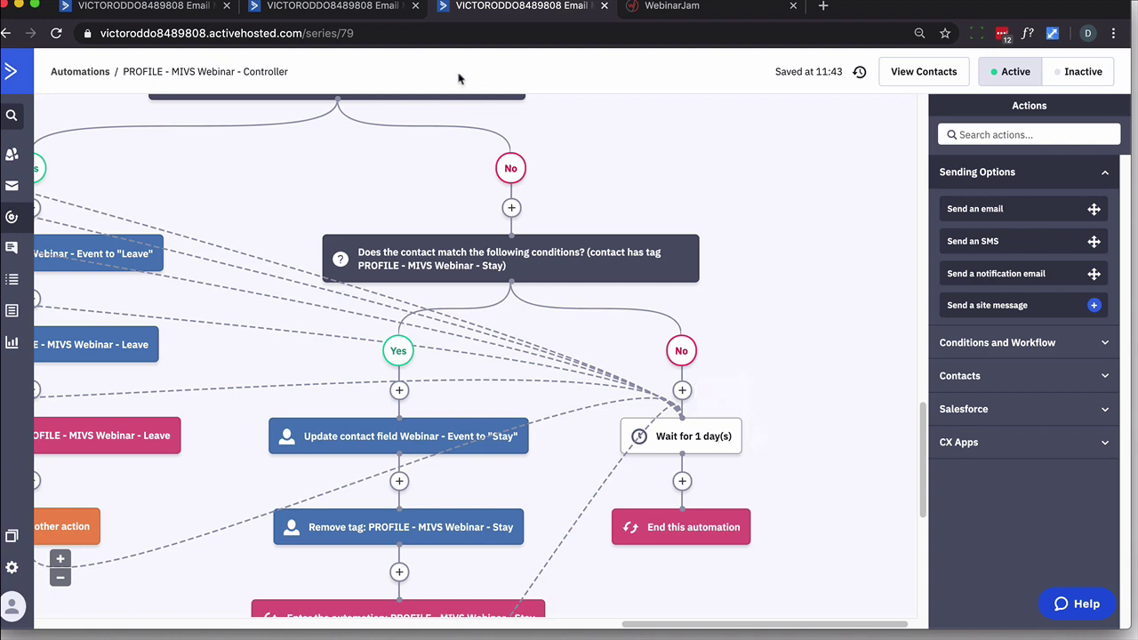
Check the contact counts of the PROFILE - MIVS Webinar tags in the tag list and return to the Controller automation
{"action": "left_click", "coordinate": [373, 7]}
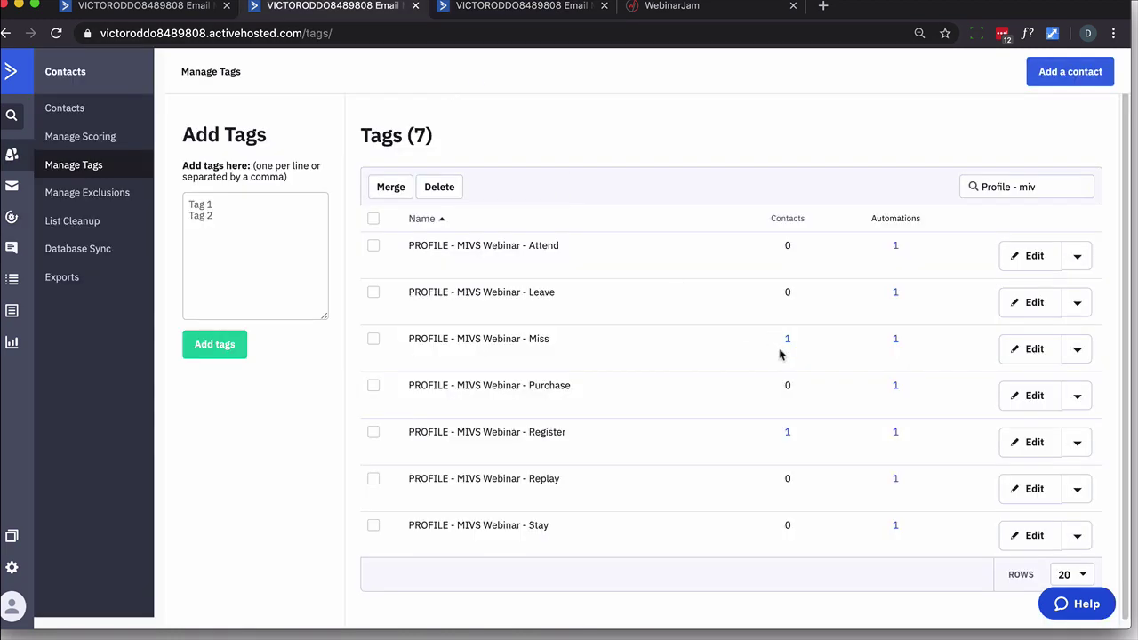
{"action": "left_click", "coordinate": [474, 9]}
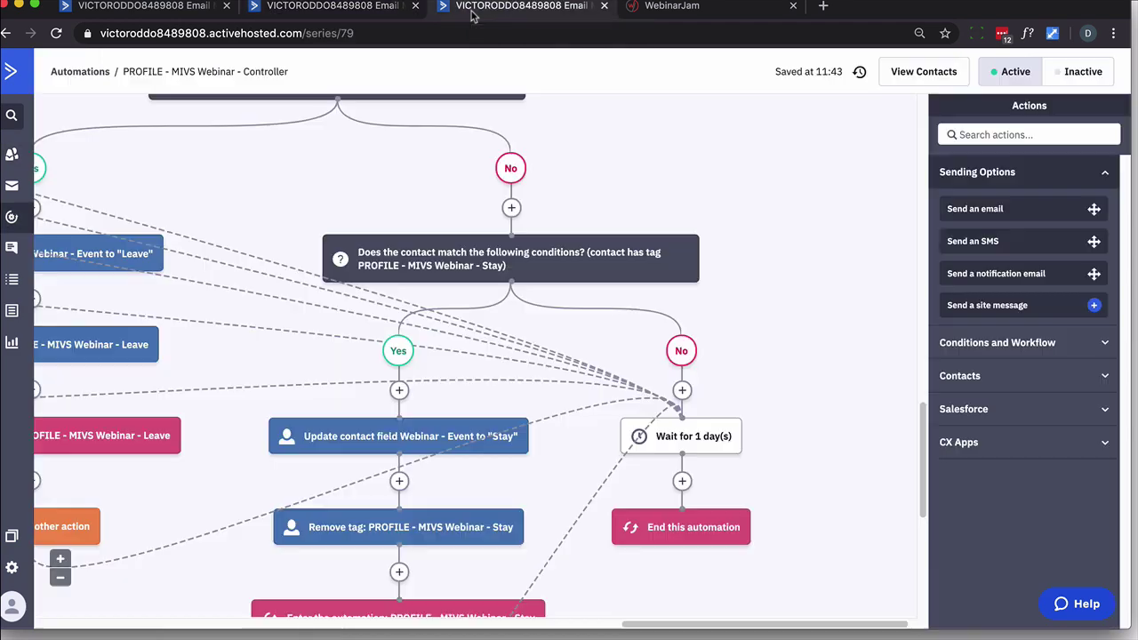
Examine the whole Controller flow, following the chain of tag conditions from the start triggers to the final wait
{"action": "key", "text": "ctrl+minus"}
{"action": "key", "text": "ctrl+minus"}
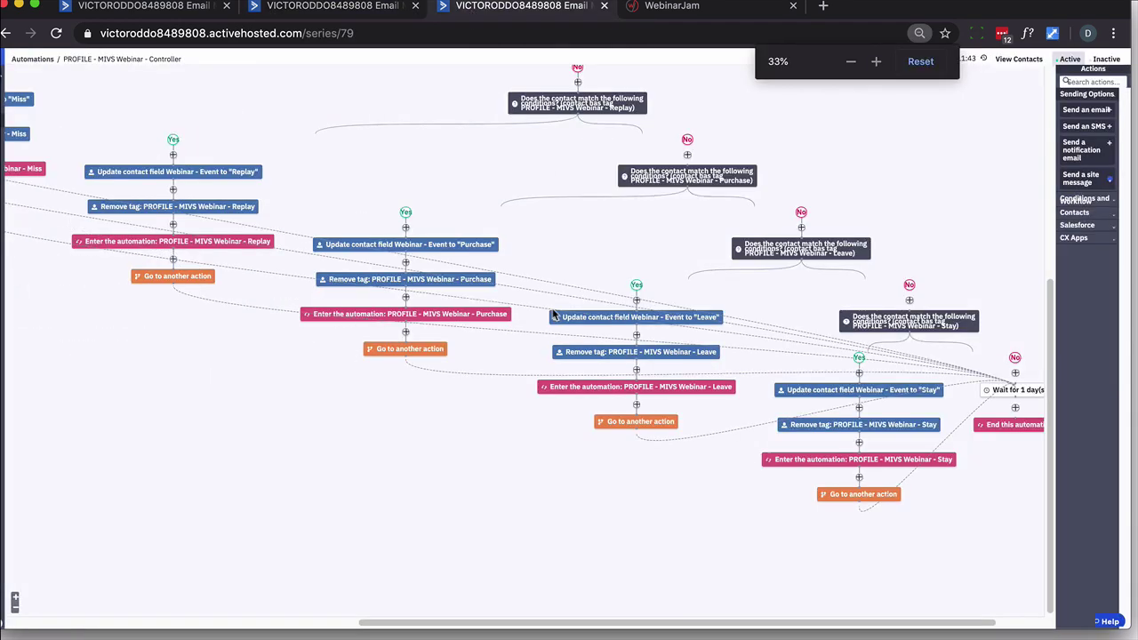
{"action": "scroll", "coordinate": [539, 507], "scroll_direction": "up", "scroll_amount": 5}
{"action": "scroll", "coordinate": [539, 497], "scroll_direction": "down", "scroll_amount": 2}
{"action": "scroll", "coordinate": [539, 497], "scroll_direction": "up", "scroll_amount": 2}
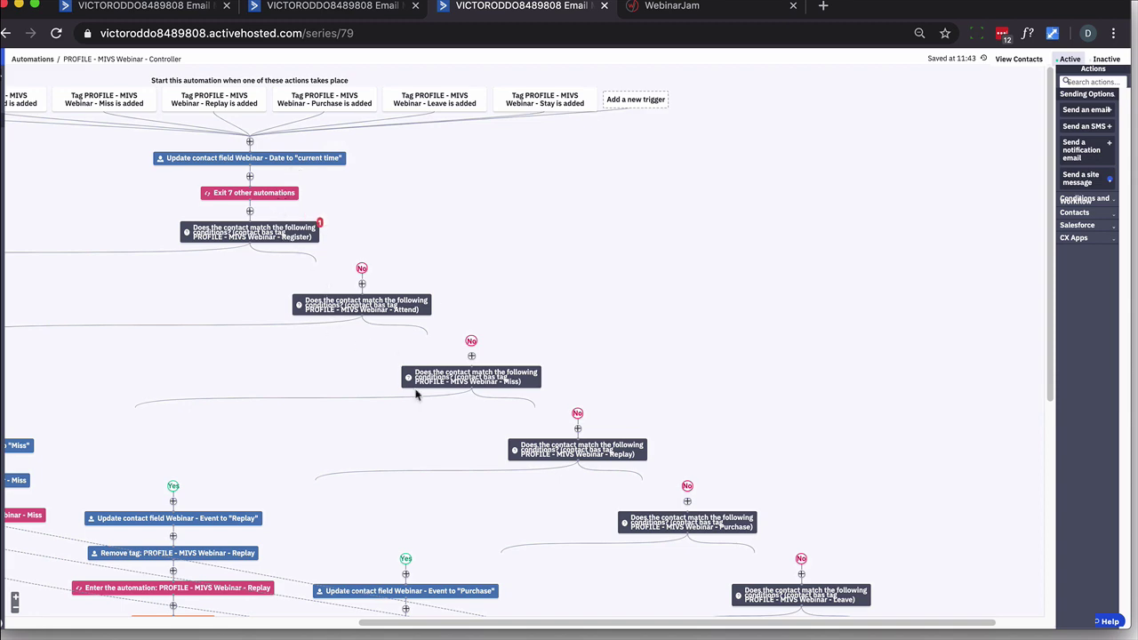
{"action": "scroll", "coordinate": [433, 413], "scroll_direction": "down", "scroll_amount": 3}
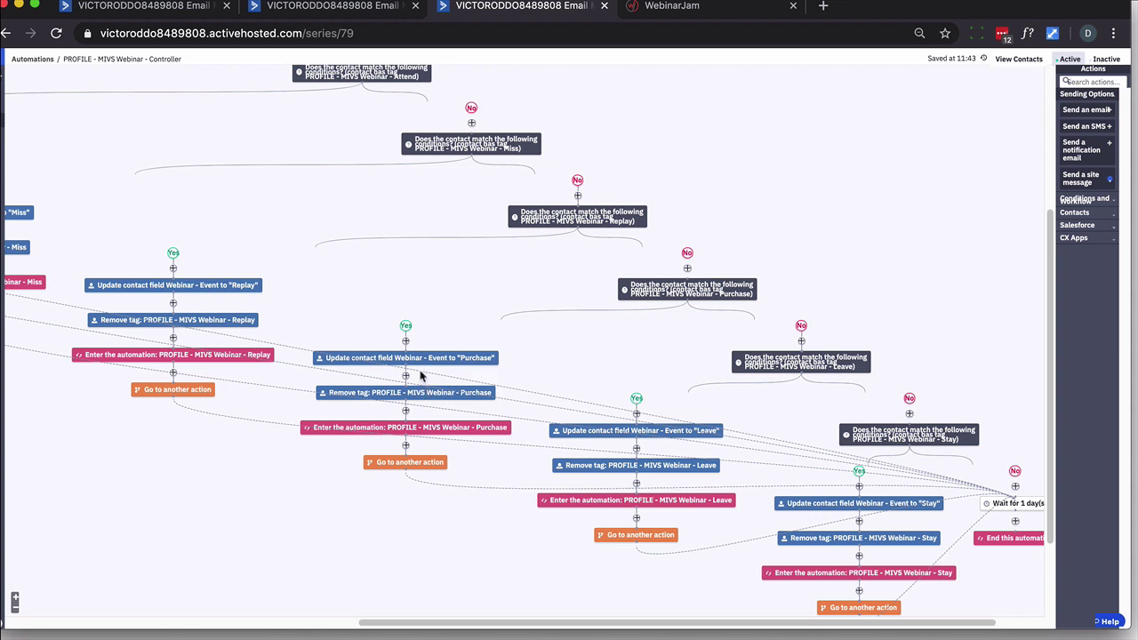
{"action": "mouse_move", "coordinate": [437, 368]}
{"action": "mouse_move", "coordinate": [426, 432]}
Return to the Webinar automations list and open the PROFILE - MIVS Webinar - Stay automation in a new browser tab
{"action": "key", "text": "super+minus"}
{"action": "key", "text": "super+equal"}
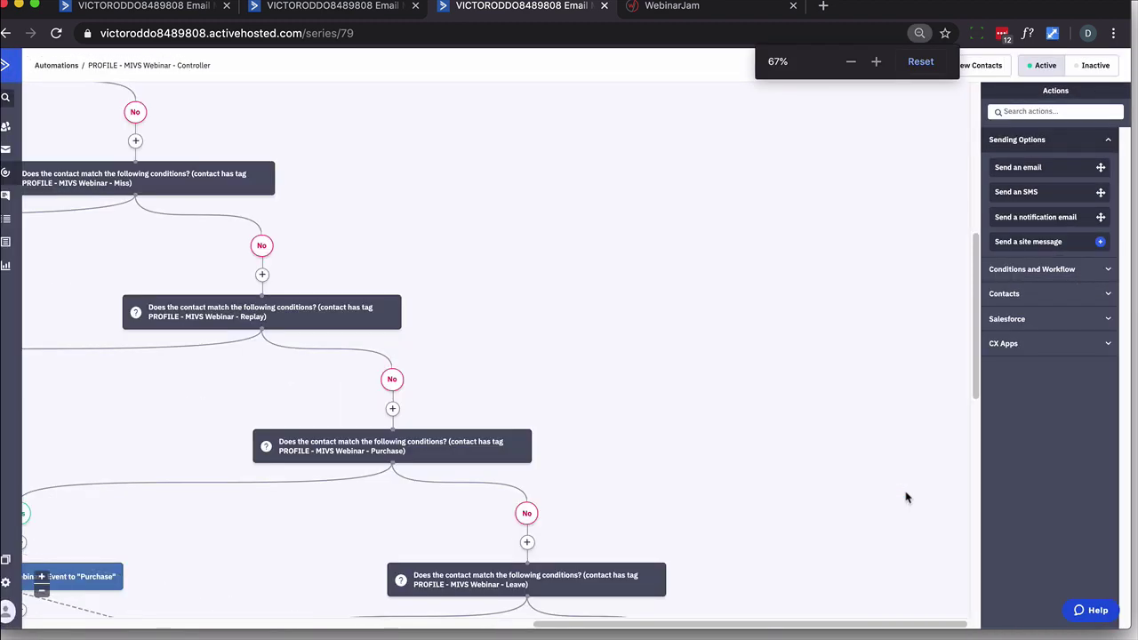
{"action": "key", "text": "super+equal"}
{"action": "key", "text": "super+equal"}
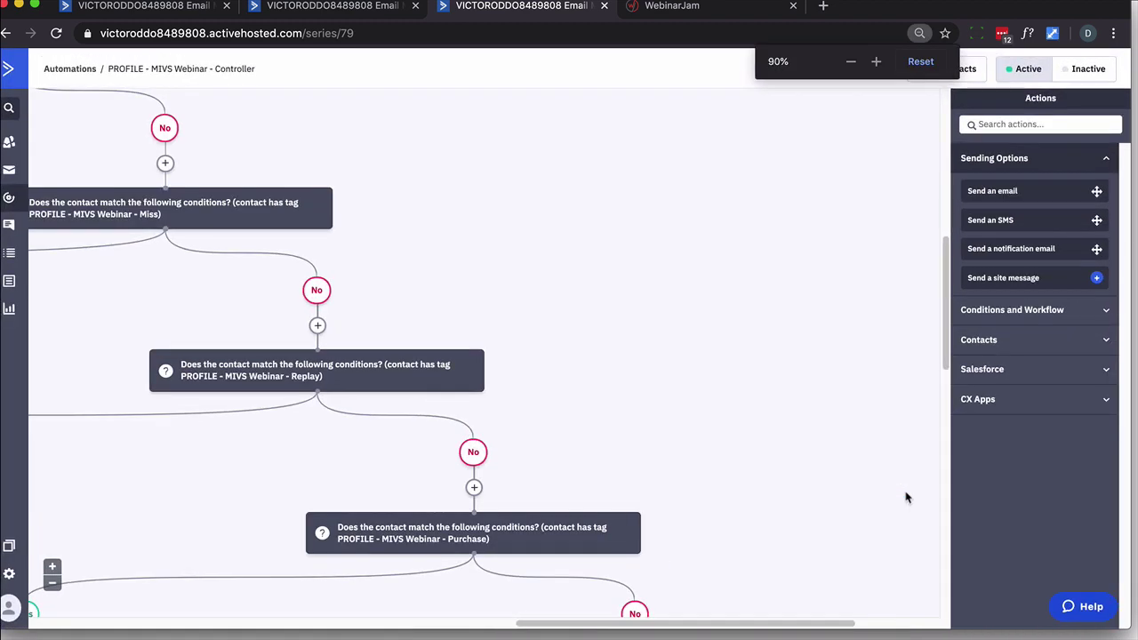
{"action": "key", "text": "super+equal"}
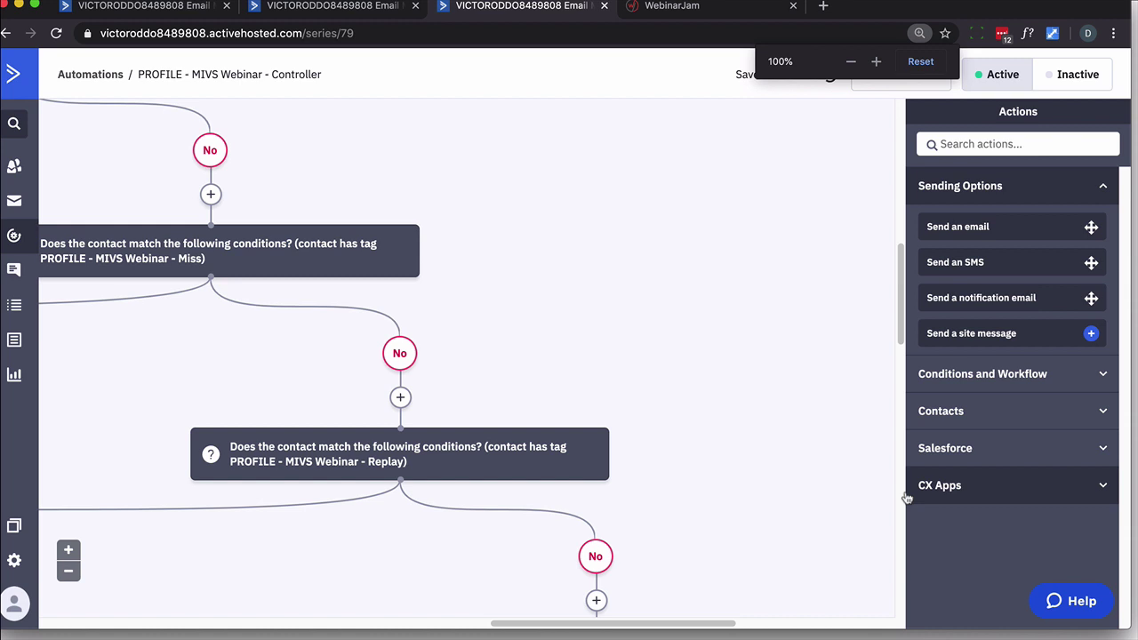
{"action": "left_click", "coordinate": [7, 34]}
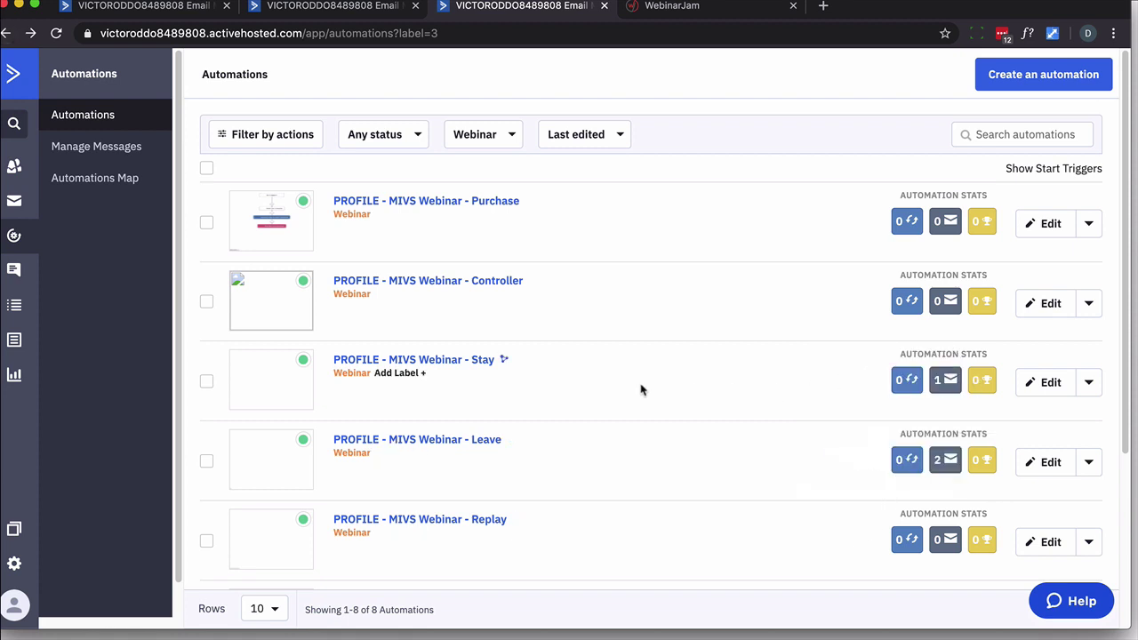
{"action": "right_click", "coordinate": [491, 366]}
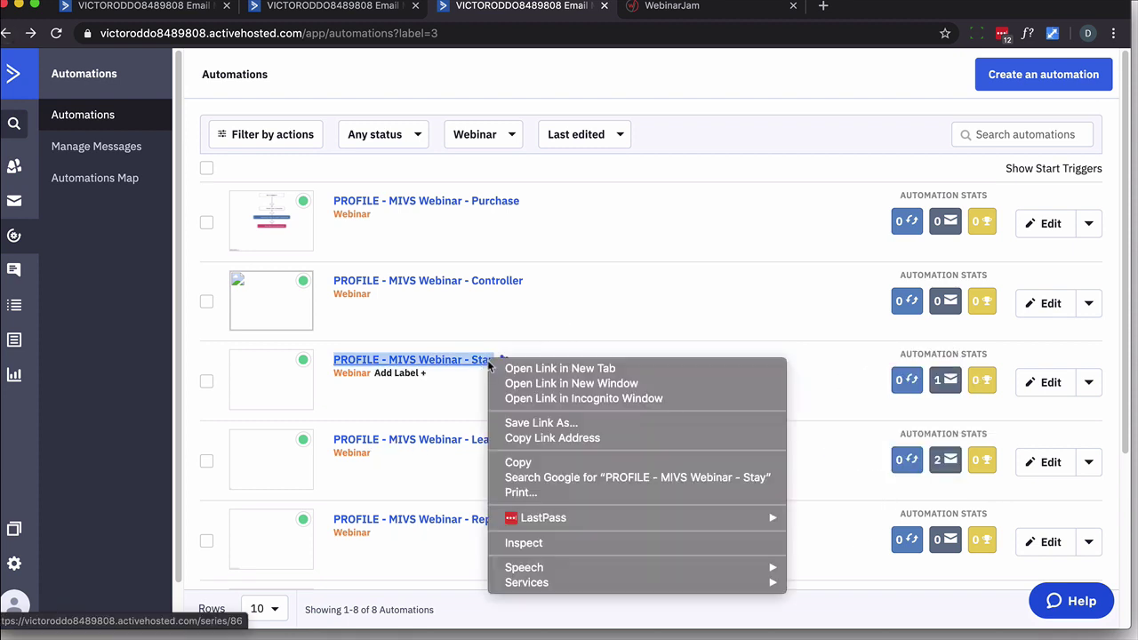
{"action": "left_click", "coordinate": [505, 368]}
{"action": "left_click", "coordinate": [671, 7]}
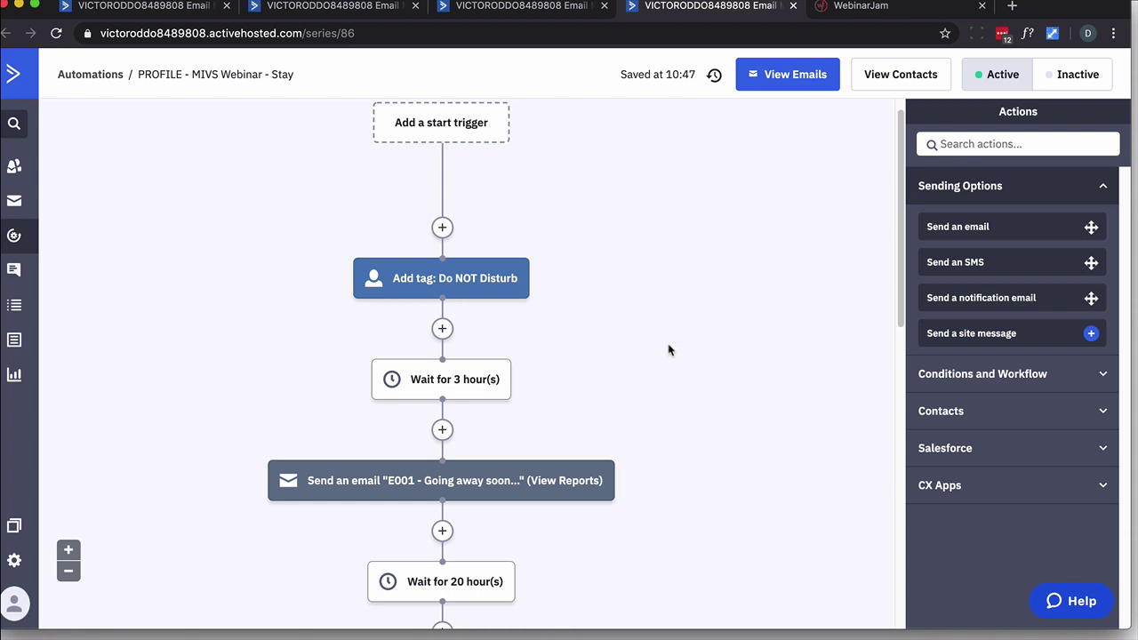
Survey the Stay automation from its Do NOT Disturb tag action down to its end
{"action": "mouse_move", "coordinate": [428, 278]}
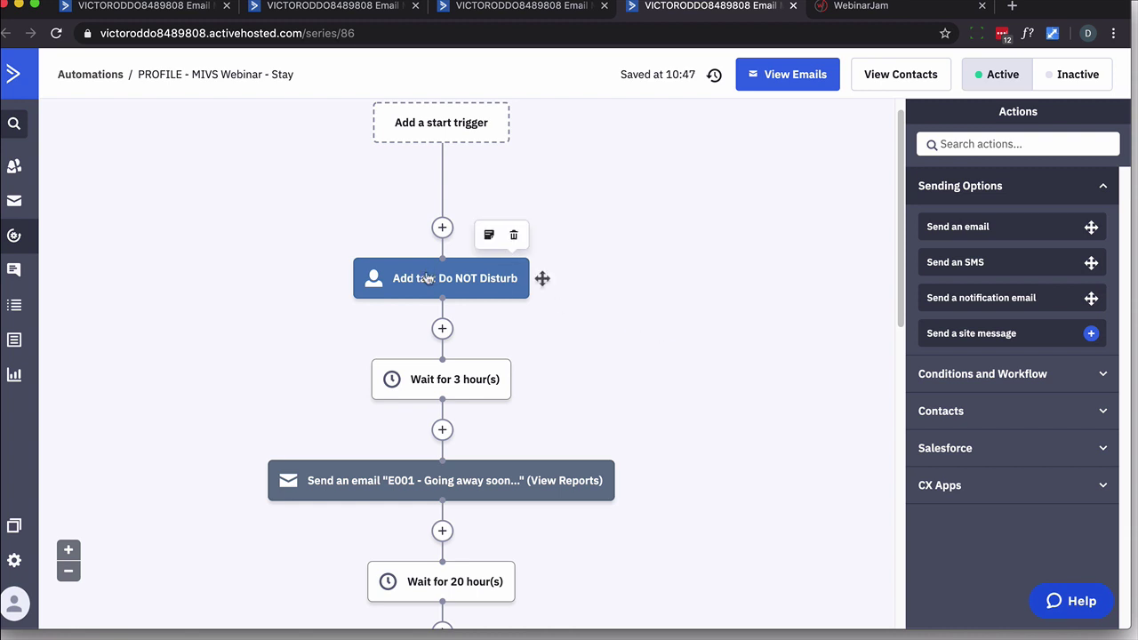
{"action": "scroll", "coordinate": [428, 278], "scroll_direction": "down", "scroll_amount": 10}
{"action": "mouse_move", "coordinate": [322, 405]}
{"action": "scroll", "coordinate": [322, 405], "scroll_direction": "up", "scroll_amount": 10}
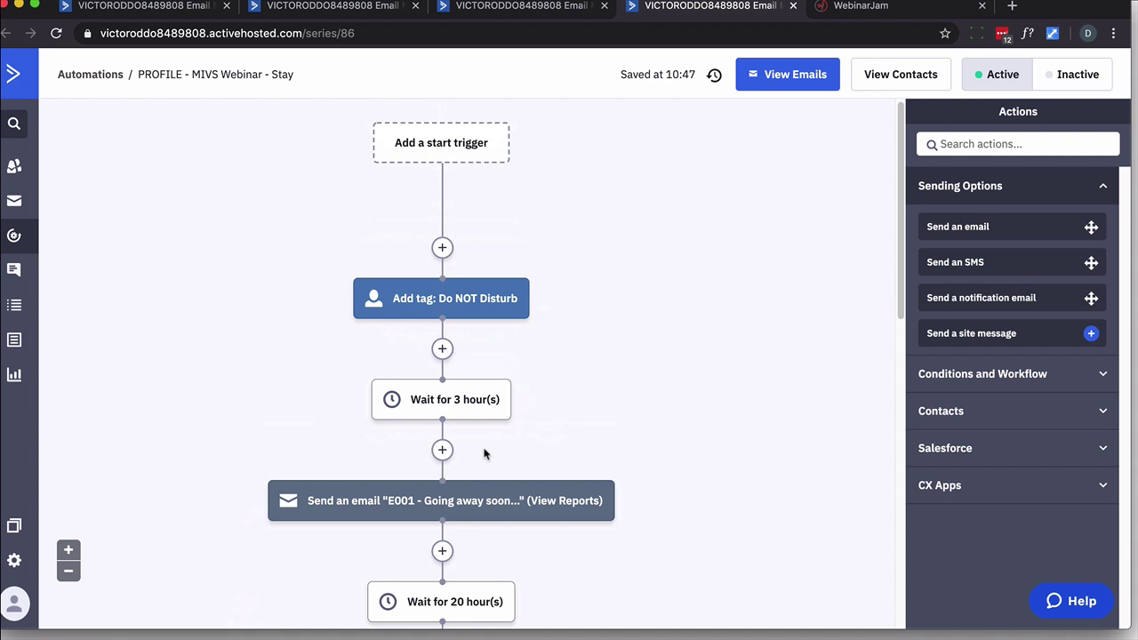
Examine the Stay automation's opening sequence: the Do NOT Disturb tag, the E001 - Going away soon... email and the waits around it
{"action": "scroll", "coordinate": [617, 350], "scroll_direction": "down", "scroll_amount": 5}
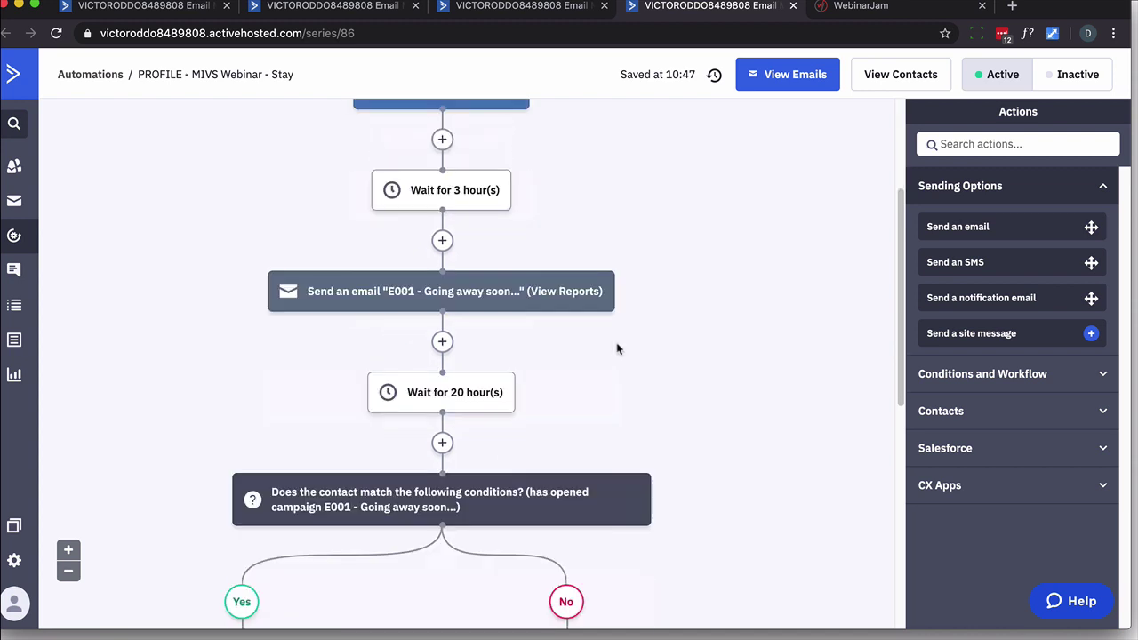
{"action": "mouse_move", "coordinate": [461, 304]}
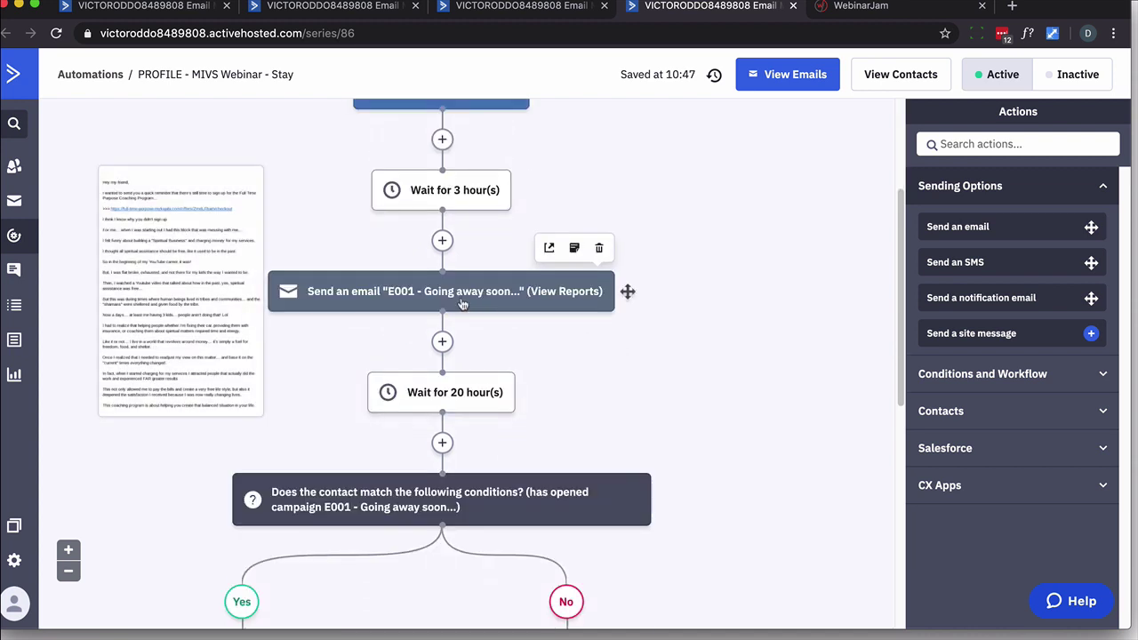
{"action": "scroll", "coordinate": [745, 331], "scroll_direction": "down", "scroll_amount": 1}
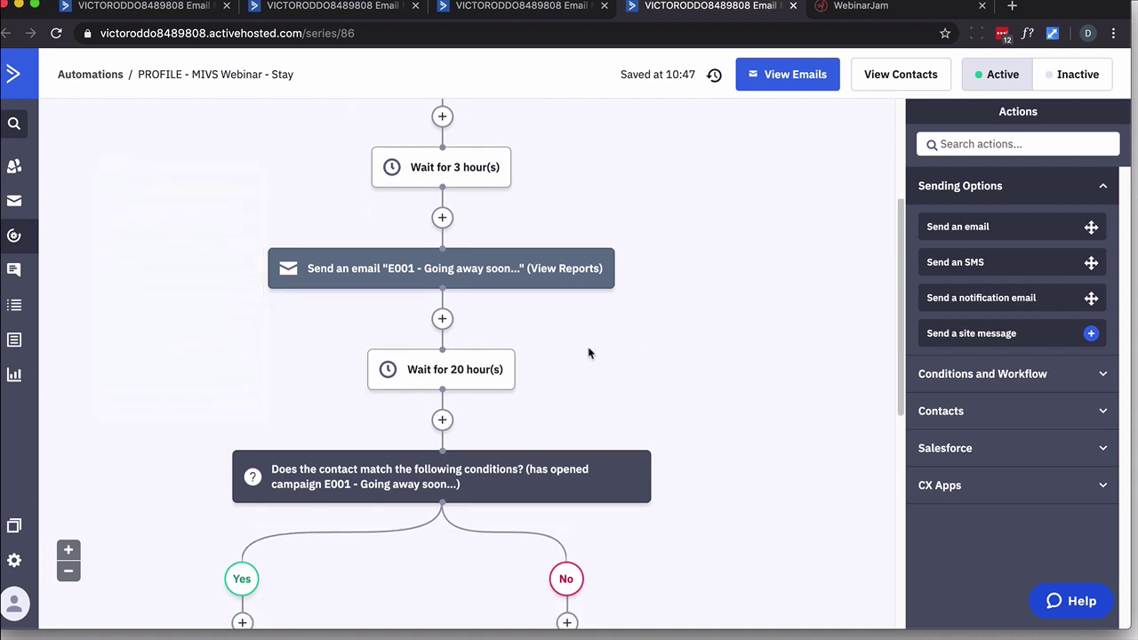
{"action": "scroll", "coordinate": [792, 312], "scroll_direction": "up", "scroll_amount": 3}
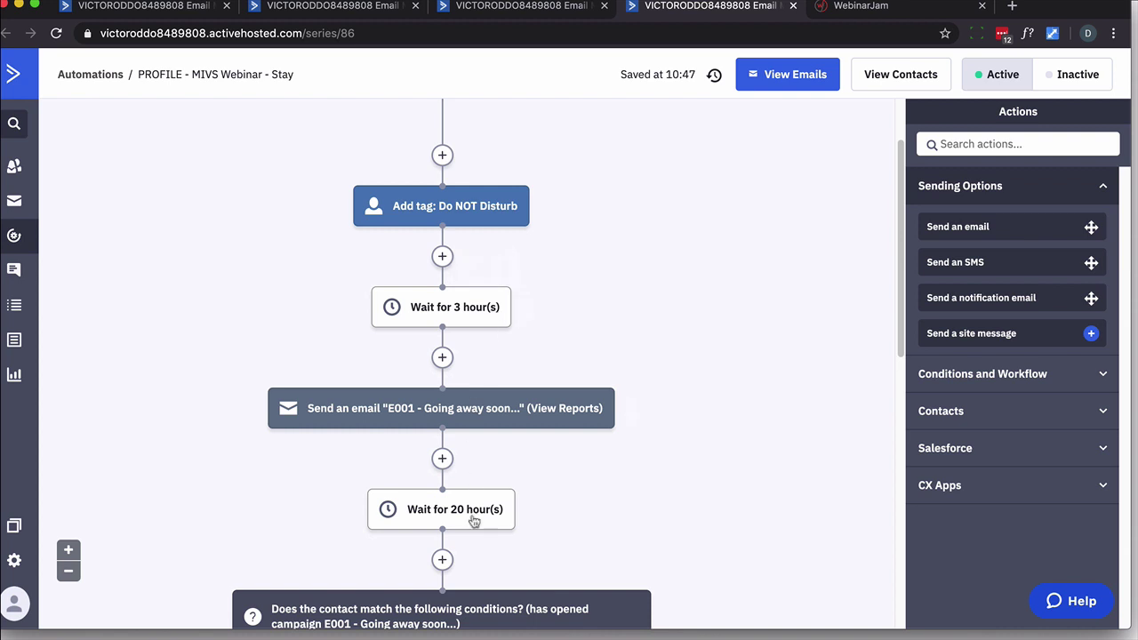
{"action": "scroll", "coordinate": [587, 320], "scroll_direction": "up", "scroll_amount": 3}
{"action": "scroll", "coordinate": [587, 320], "scroll_direction": "down", "scroll_amount": 2}
{"action": "scroll", "coordinate": [586, 326], "scroll_direction": "up", "scroll_amount": 2}
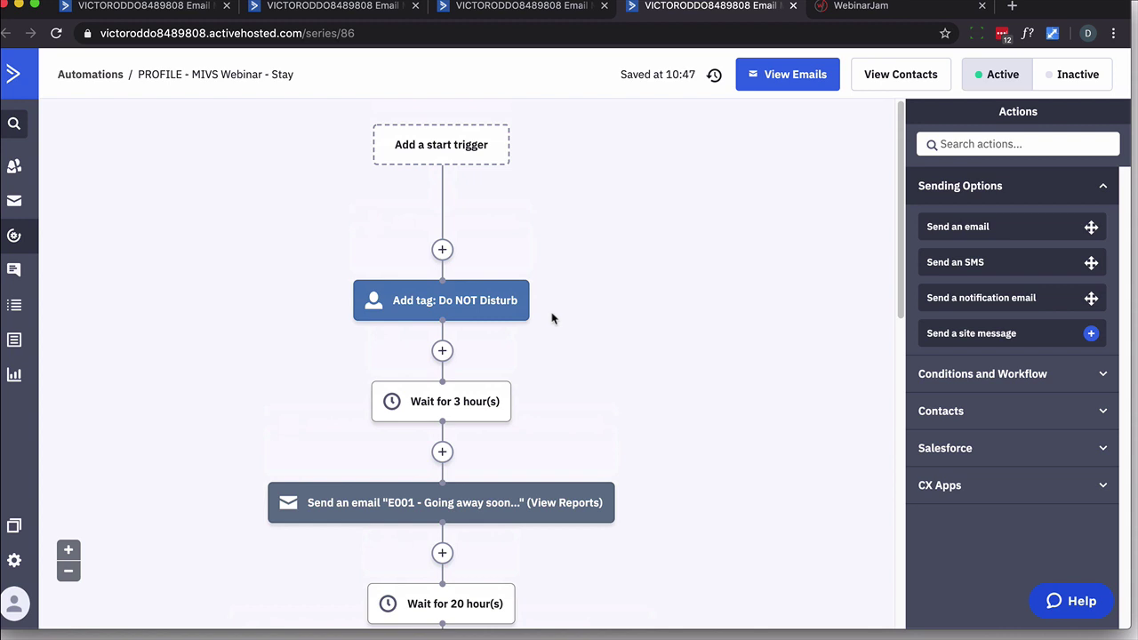
Examine the condition on opening the E001 email with its Yes and No branches, and recheck the wait before it
{"action": "scroll", "coordinate": [655, 289], "scroll_direction": "down", "scroll_amount": 5}
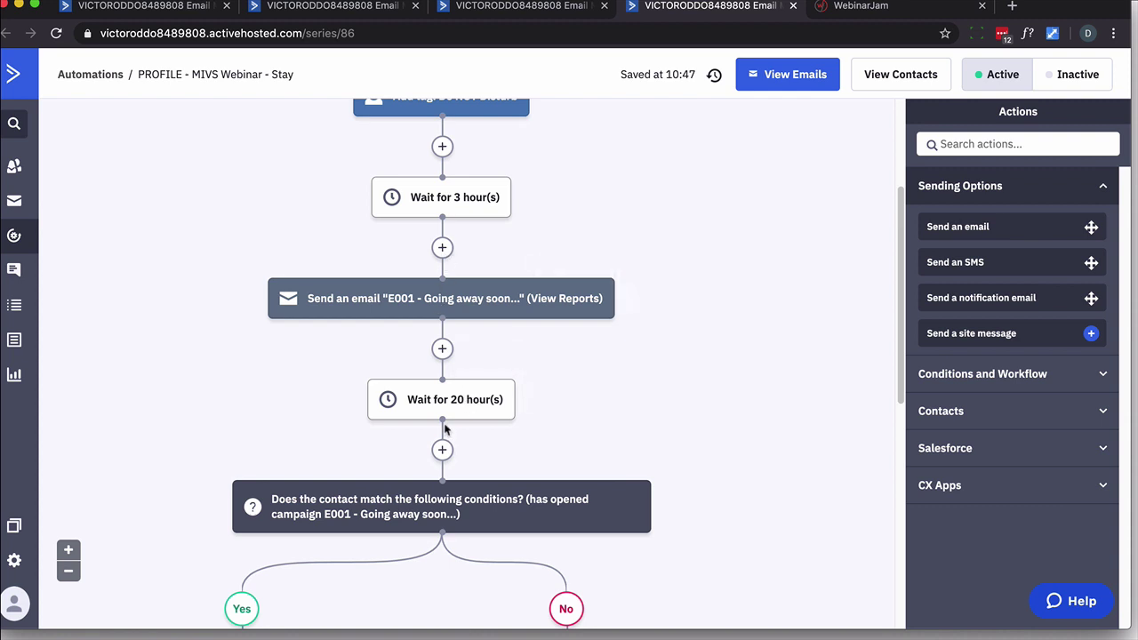
{"action": "mouse_move", "coordinate": [432, 425]}
{"action": "scroll", "coordinate": [576, 287], "scroll_direction": "down", "scroll_amount": 4}
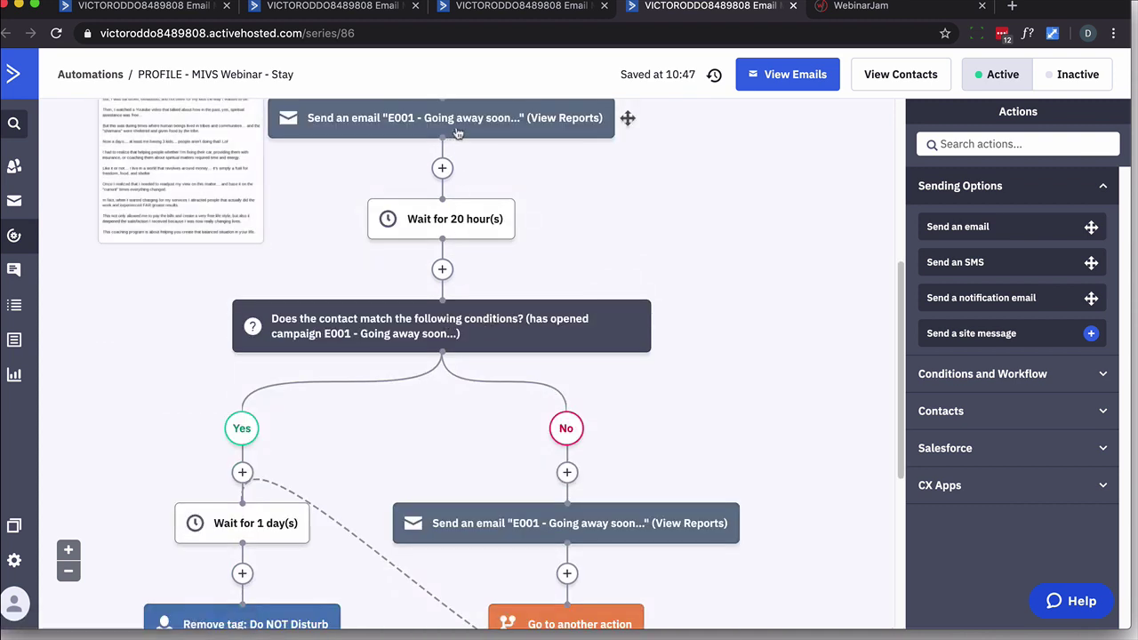
{"action": "scroll", "coordinate": [498, 391], "scroll_direction": "down", "scroll_amount": 3}
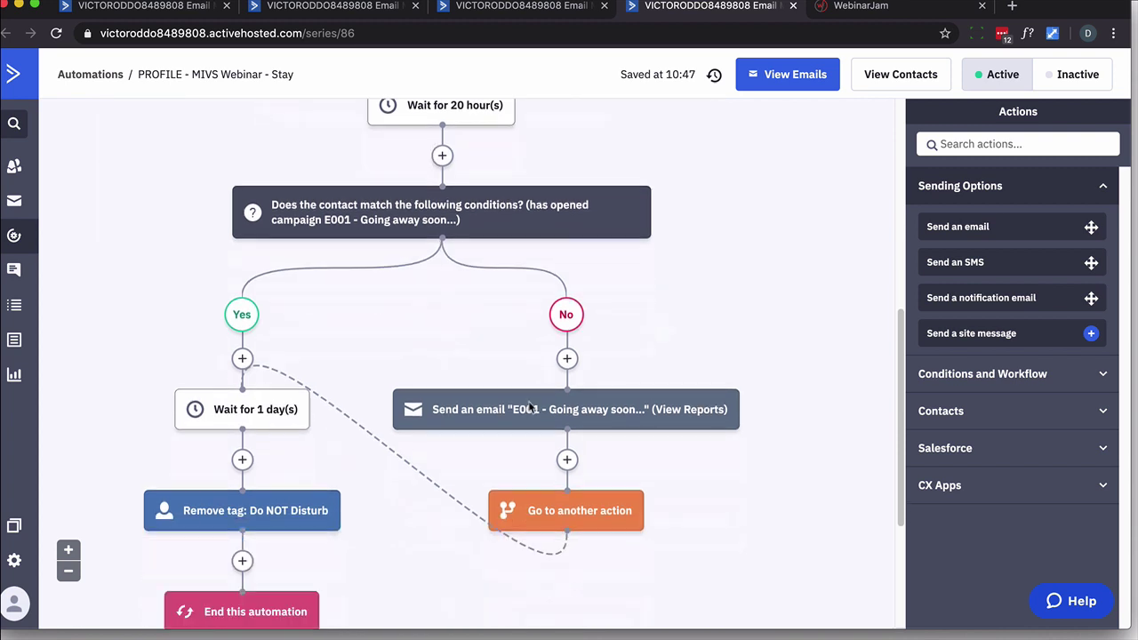
{"action": "mouse_move", "coordinate": [527, 408]}
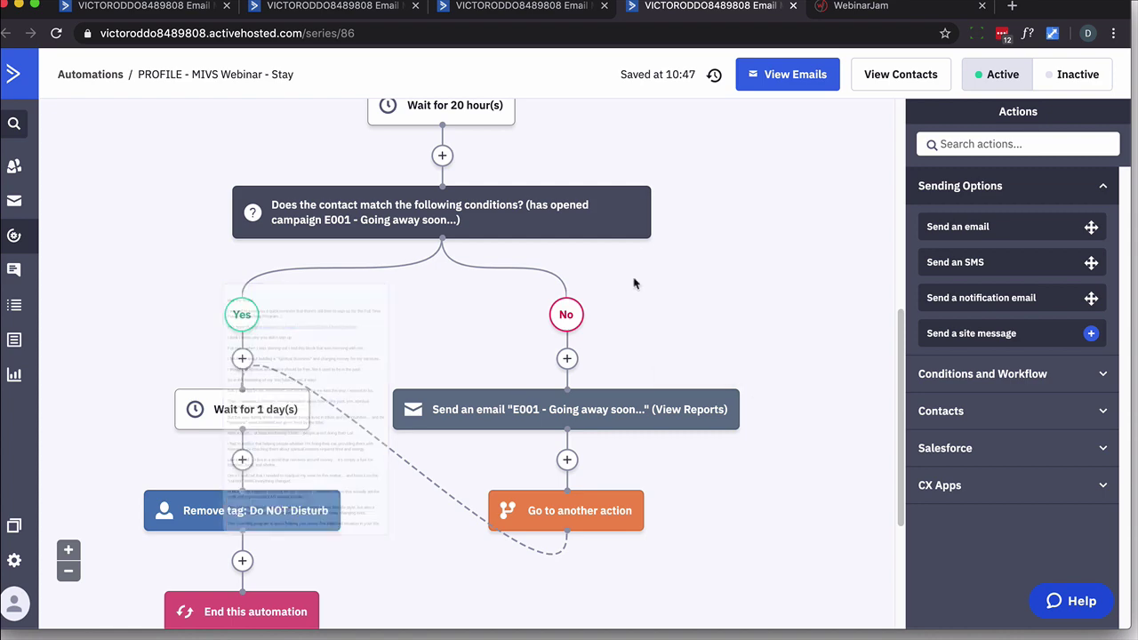
{"action": "scroll", "coordinate": [622, 257], "scroll_direction": "up", "scroll_amount": 2}
{"action": "scroll", "coordinate": [644, 342], "scroll_direction": "down", "scroll_amount": 2}
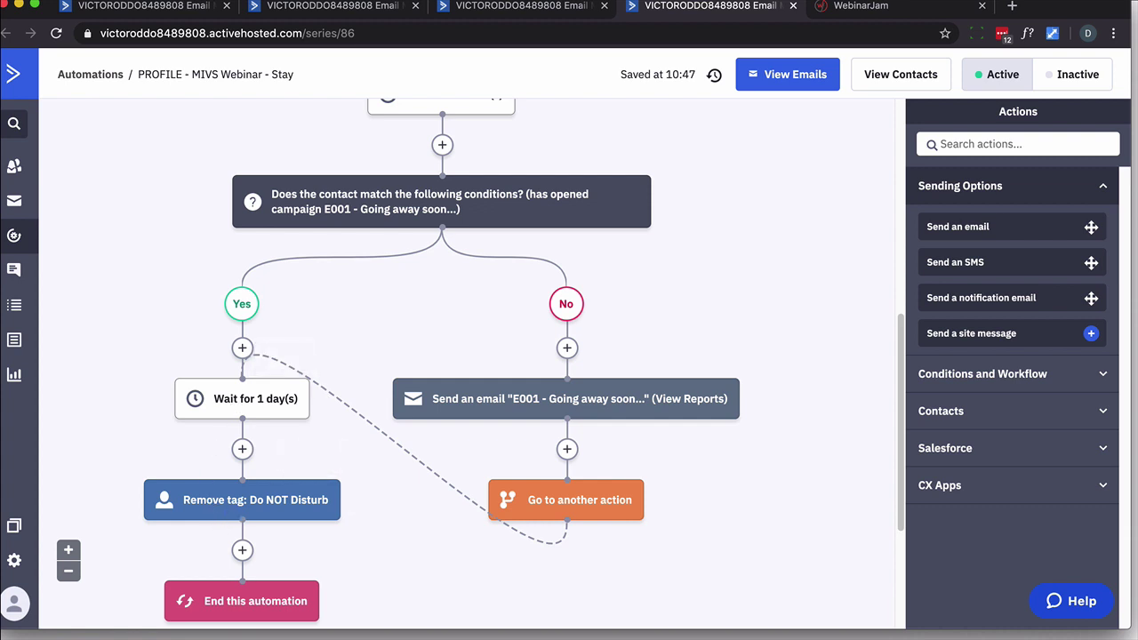
{"action": "scroll", "coordinate": [791, 175], "scroll_direction": "up", "scroll_amount": 5}
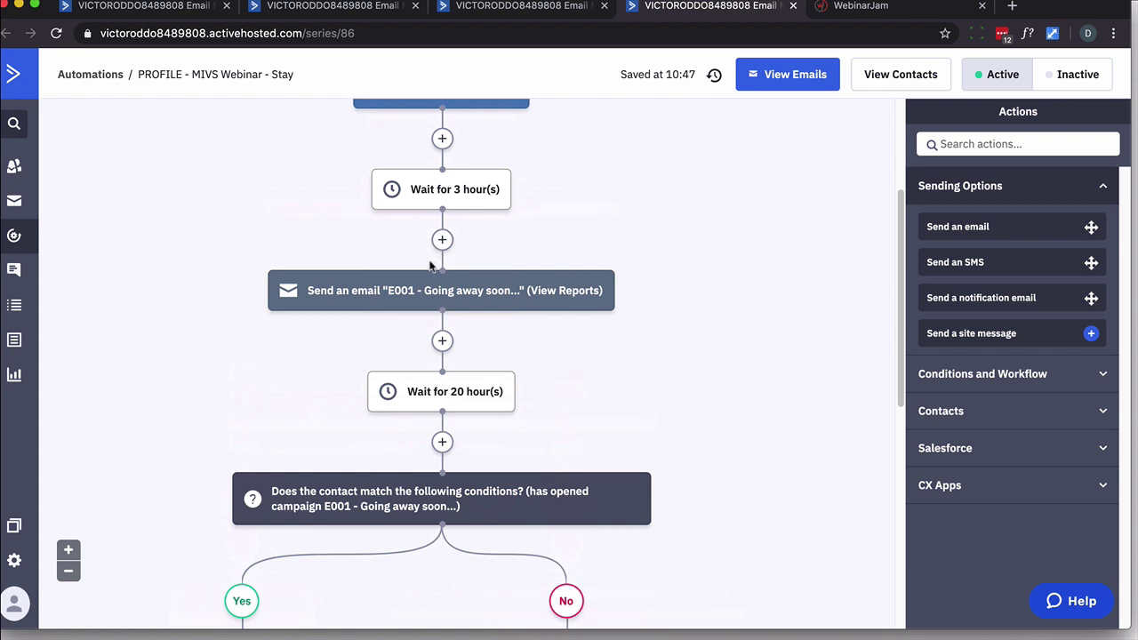
{"action": "scroll", "coordinate": [432, 262], "scroll_direction": "up", "scroll_amount": 1}
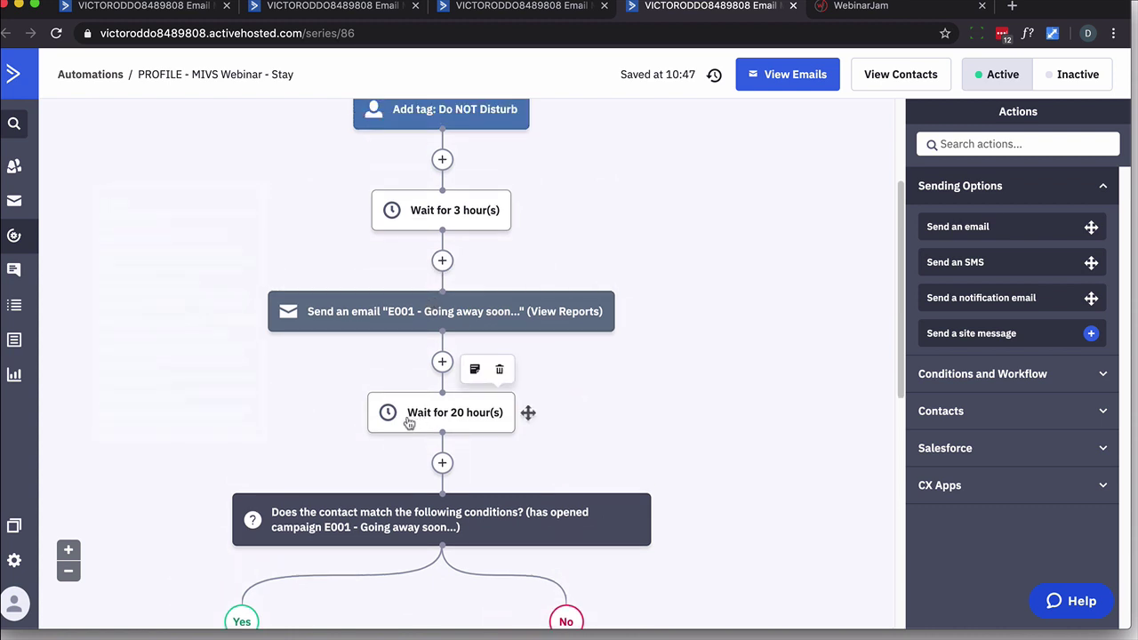
Examine the Stay automation's wait after the first email and preview the E001 - Going away soon... email on the No branch
{"action": "scroll", "coordinate": [408, 422], "scroll_direction": "down", "scroll_amount": 2}
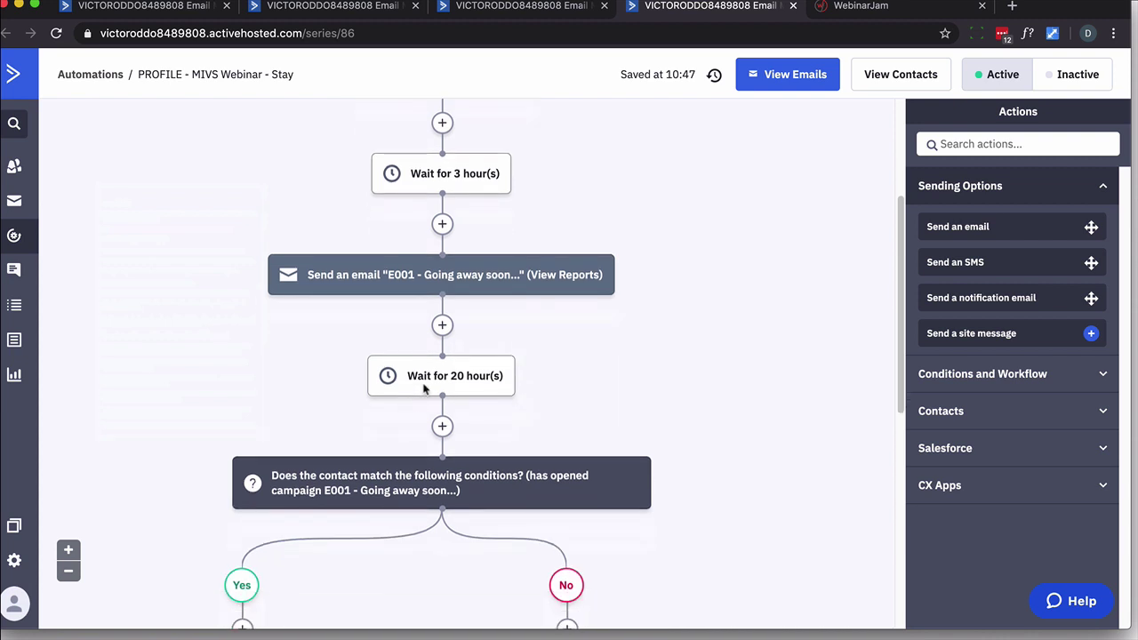
{"action": "scroll", "coordinate": [519, 315], "scroll_direction": "down", "scroll_amount": 5}
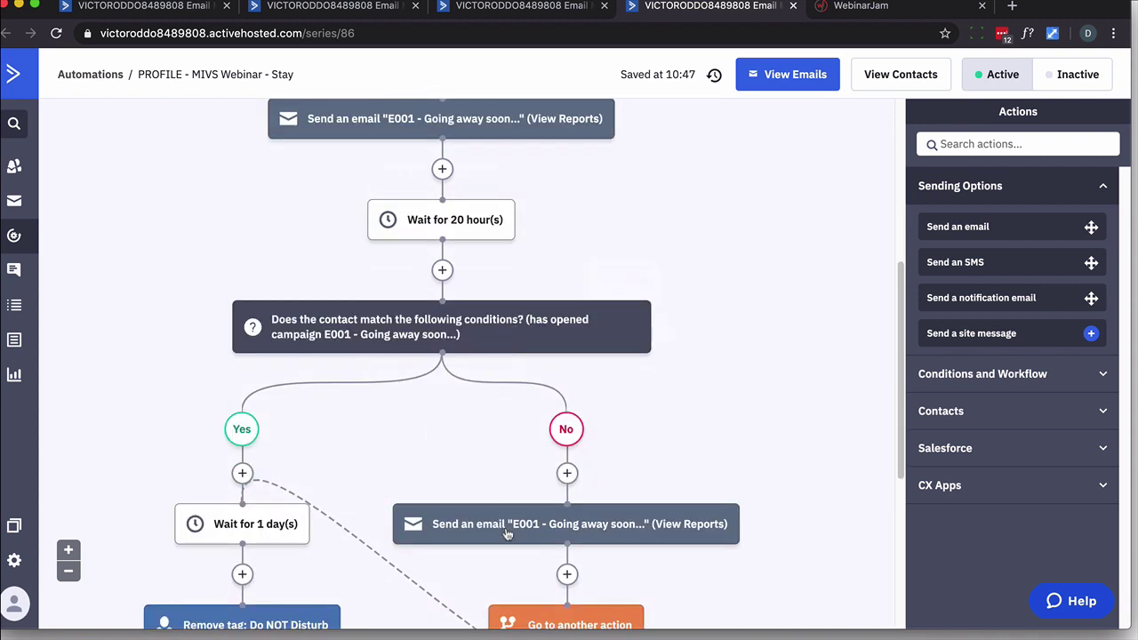
{"action": "mouse_move", "coordinate": [505, 532]}
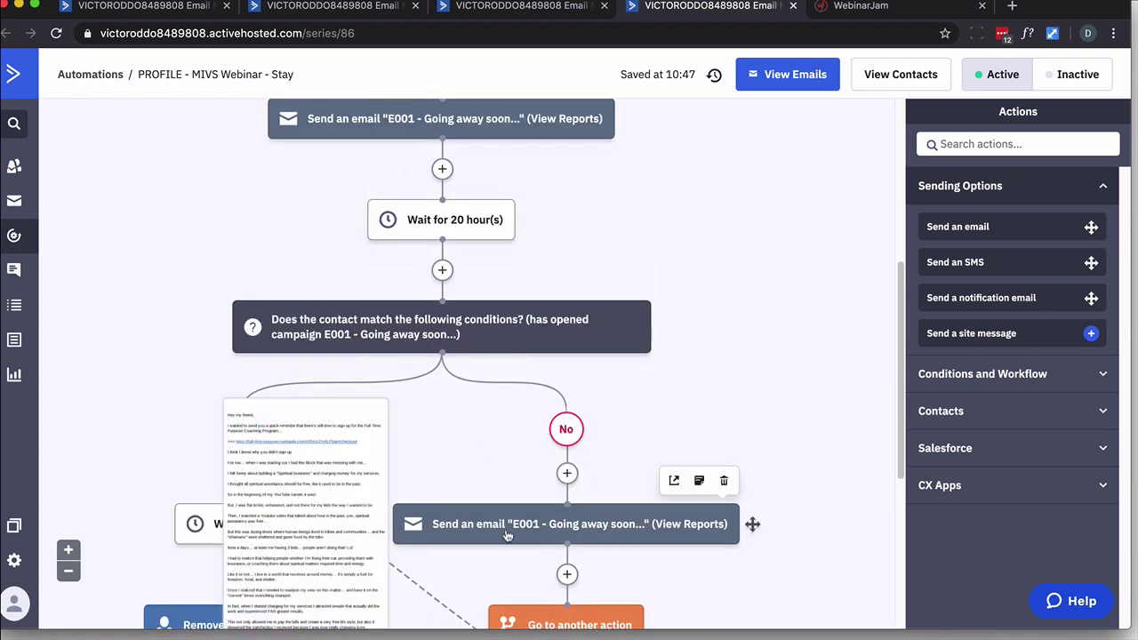
Close the Stay automation and open the PROFILE - MIVS Webinar - Leave automation in a new browser tab
{"action": "key", "text": "super+w"}
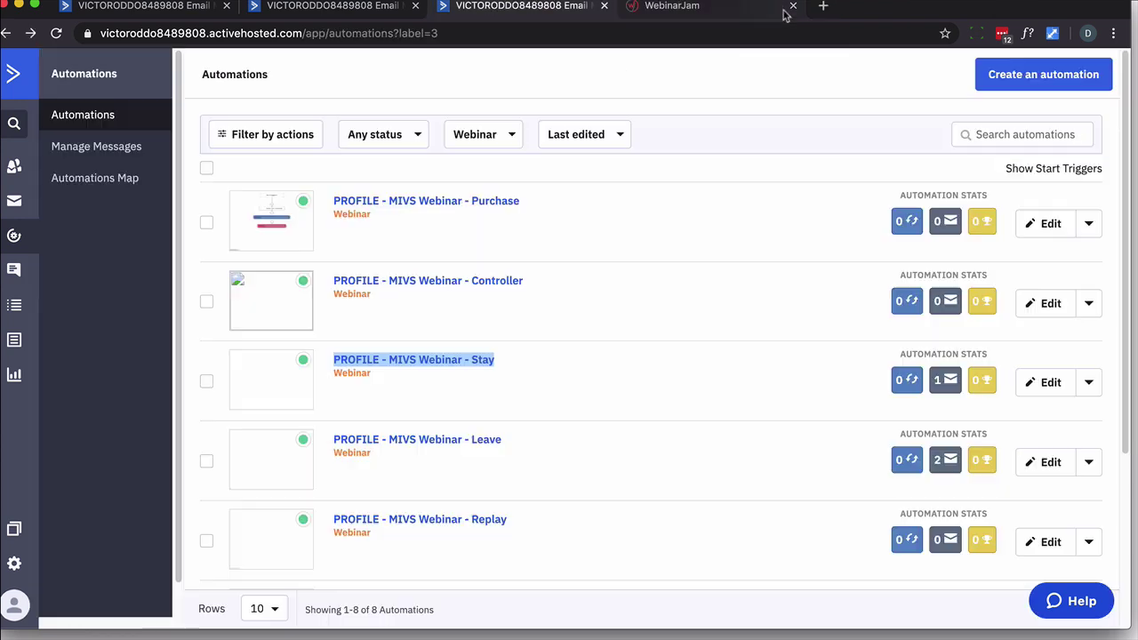
{"action": "right_click", "coordinate": [469, 439]}
{"action": "left_click", "coordinate": [499, 445]}
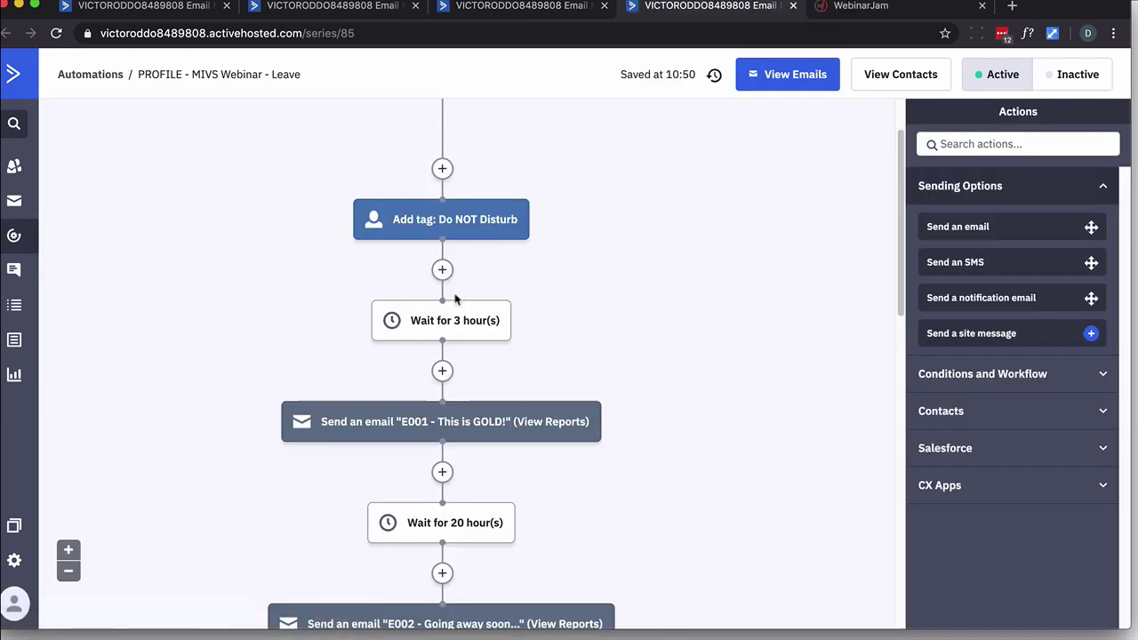
Survey the Leave automation from its Do NOT Disturb tag action down to its end
{"action": "scroll", "coordinate": [458, 289], "scroll_direction": "down", "scroll_amount": 1}
{"action": "scroll", "coordinate": [458, 287], "scroll_direction": "down", "scroll_amount": 3}
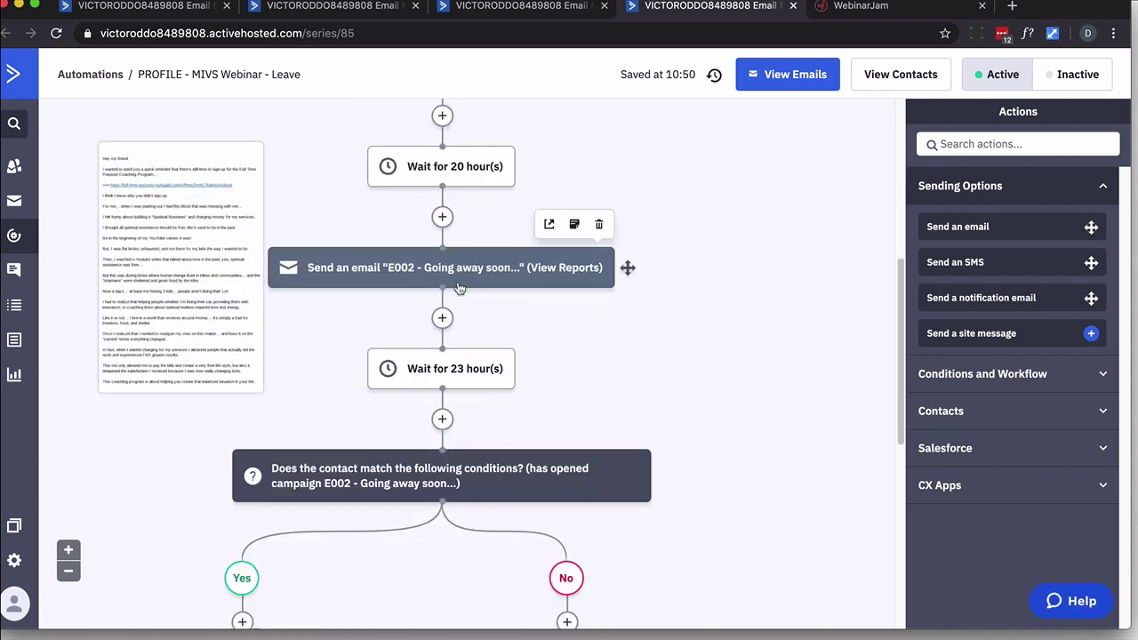
{"action": "scroll", "coordinate": [457, 285], "scroll_direction": "down", "scroll_amount": 4}
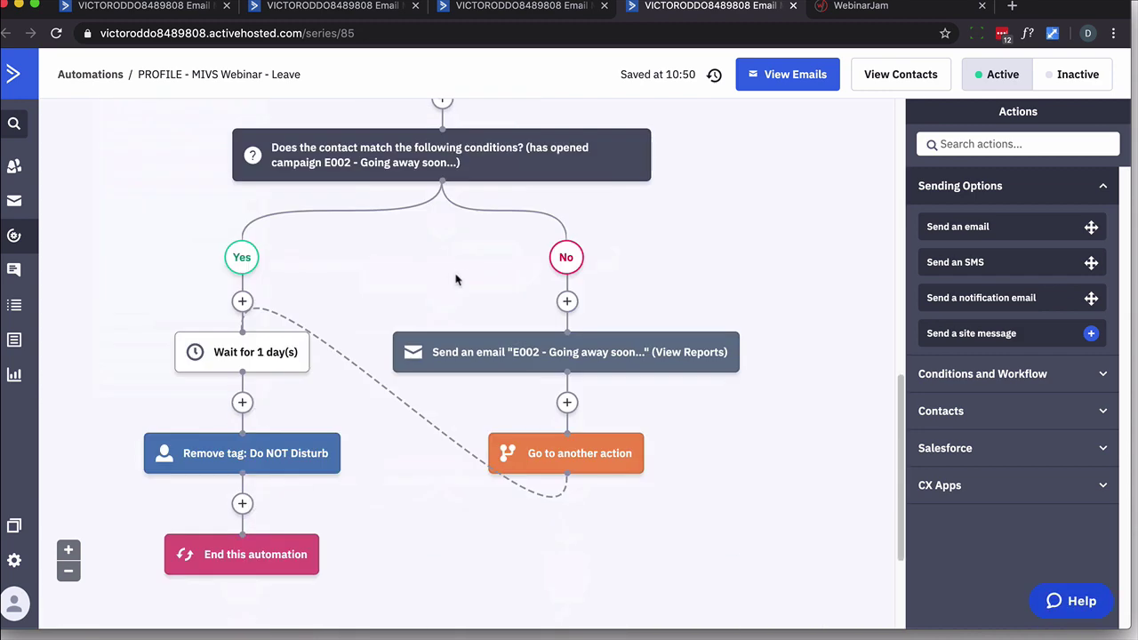
Examine the Leave automation's E001 - This is GOLD! and E002 - Going away soon... emails and the waits around them
{"action": "scroll", "coordinate": [455, 280], "scroll_direction": "up", "scroll_amount": 5}
{"action": "scroll", "coordinate": [455, 280], "scroll_direction": "down", "scroll_amount": 1}
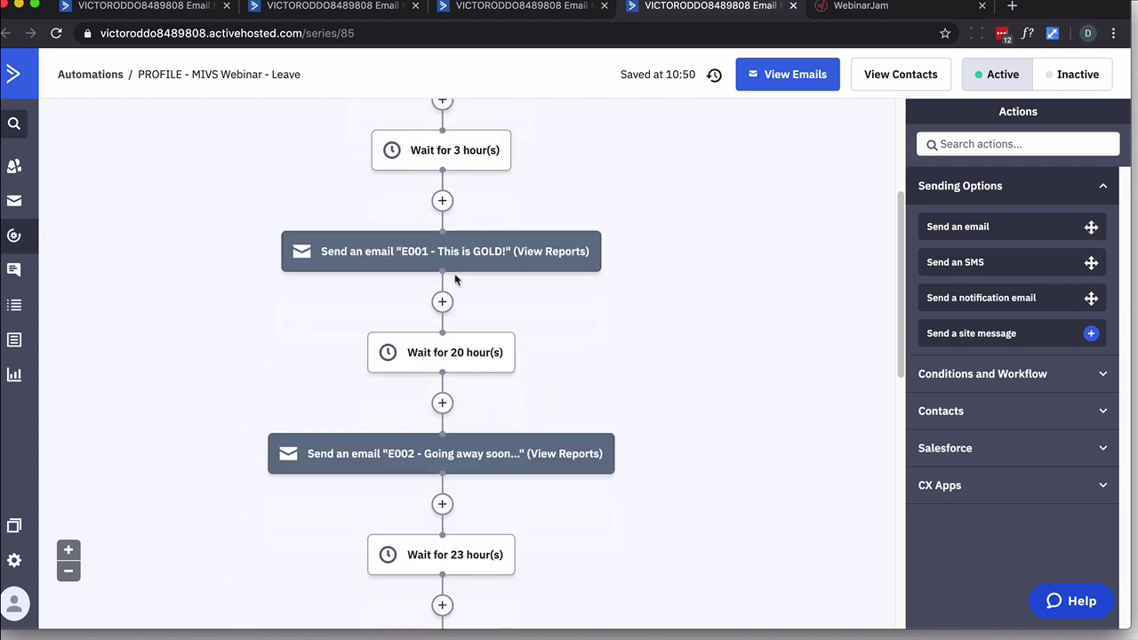
{"action": "scroll", "coordinate": [455, 281], "scroll_direction": "down", "scroll_amount": 1}
{"action": "mouse_move", "coordinate": [464, 236]}
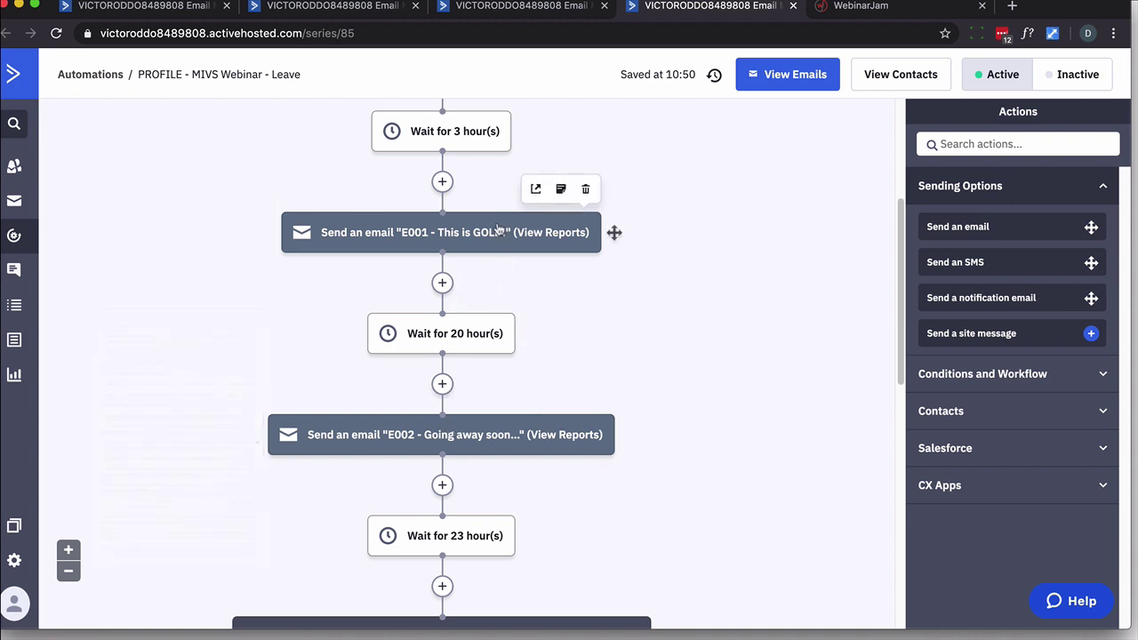
{"action": "scroll", "coordinate": [617, 276], "scroll_direction": "down", "scroll_amount": 3}
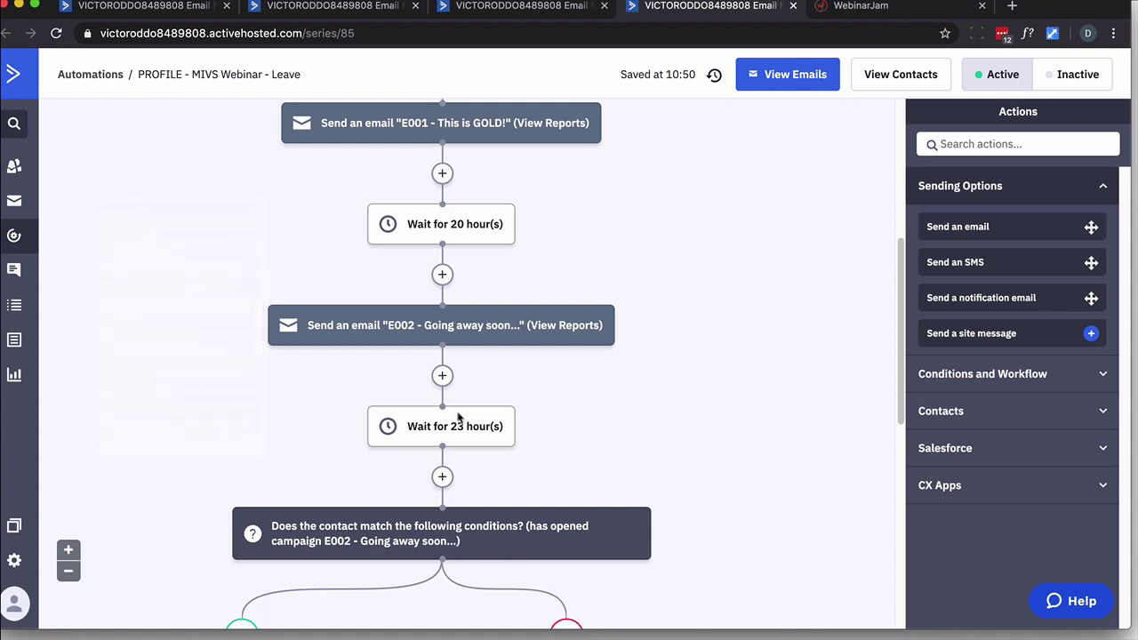
{"action": "scroll", "coordinate": [458, 421], "scroll_direction": "down", "scroll_amount": 1}
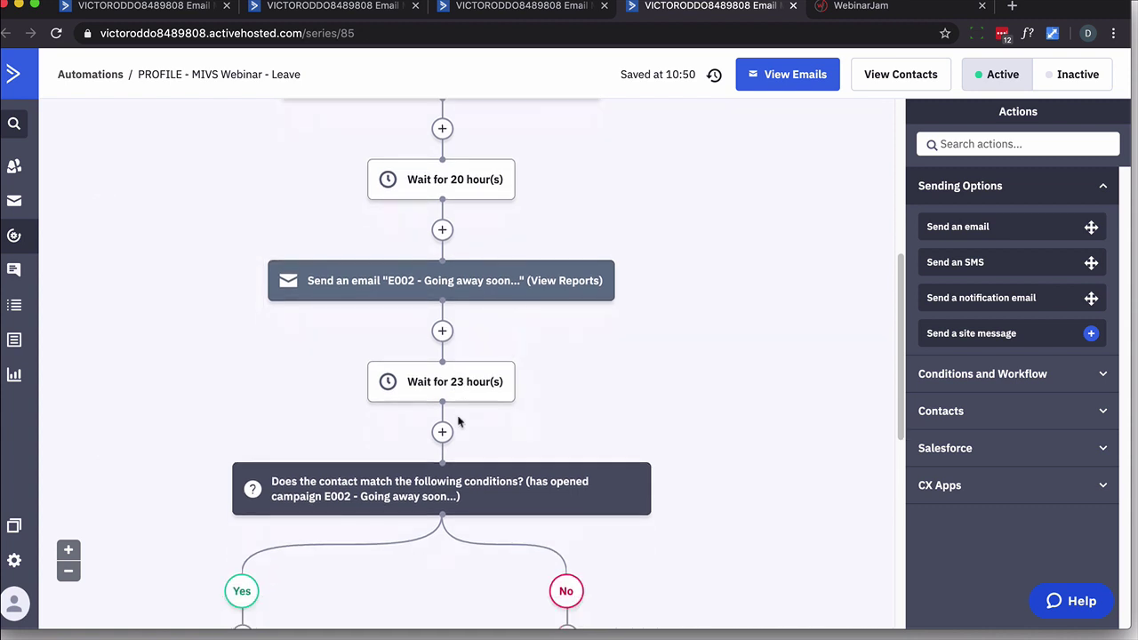
Recheck the Leave automation's email sequence and examine the condition on opening the E002 email with its Yes and No branches
{"action": "scroll", "coordinate": [461, 400], "scroll_direction": "up", "scroll_amount": 6}
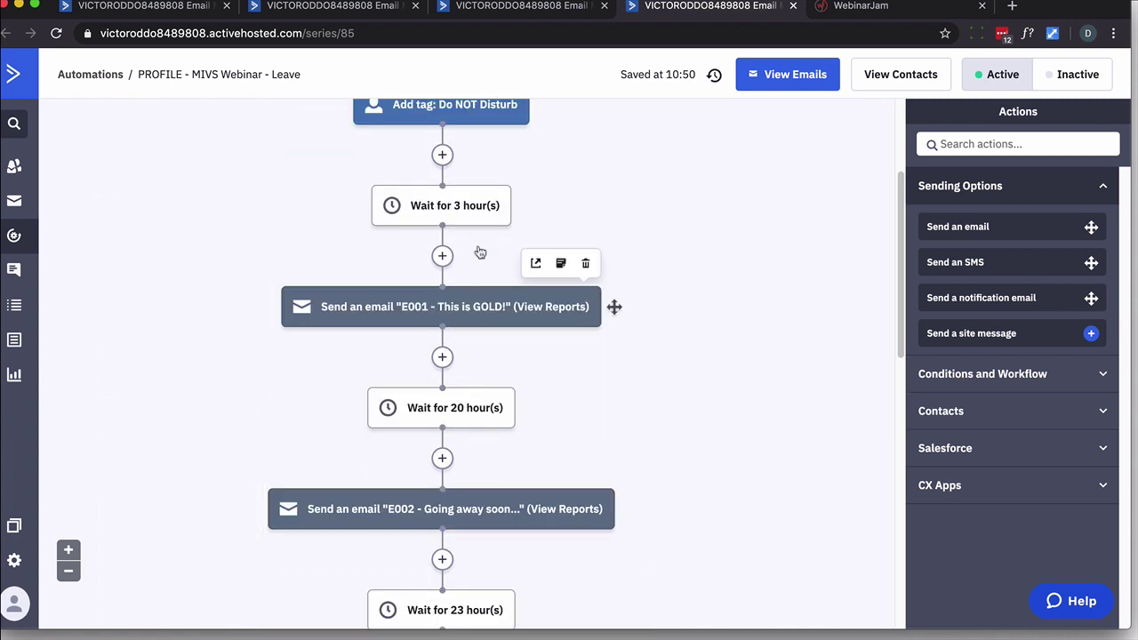
{"action": "scroll", "coordinate": [488, 376], "scroll_direction": "down", "scroll_amount": 4}
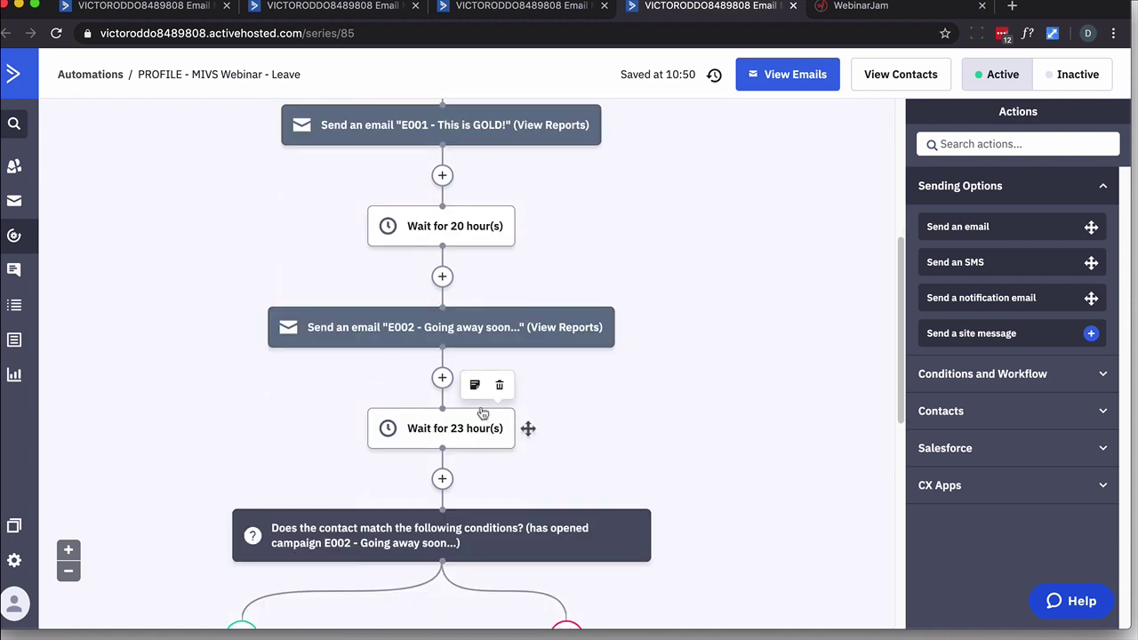
{"action": "scroll", "coordinate": [485, 427], "scroll_direction": "down", "scroll_amount": 2}
{"action": "scroll", "coordinate": [487, 458], "scroll_direction": "down", "scroll_amount": 1}
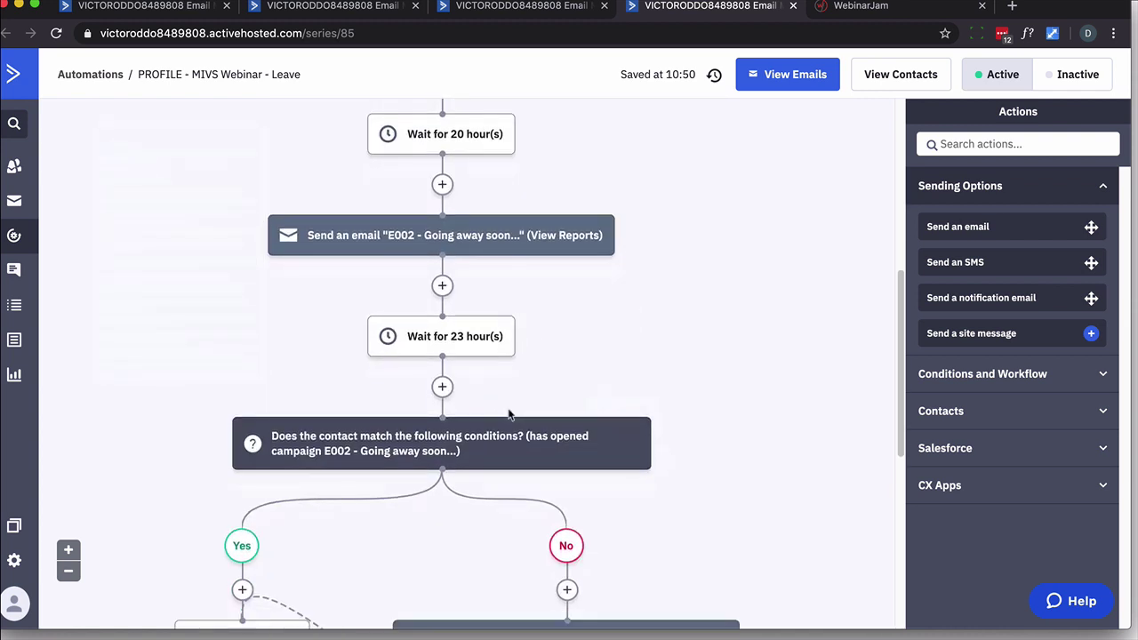
{"action": "mouse_move", "coordinate": [391, 237]}
{"action": "scroll", "coordinate": [435, 266], "scroll_direction": "down", "scroll_amount": 3}
{"action": "scroll", "coordinate": [660, 300], "scroll_direction": "down", "scroll_amount": 1}
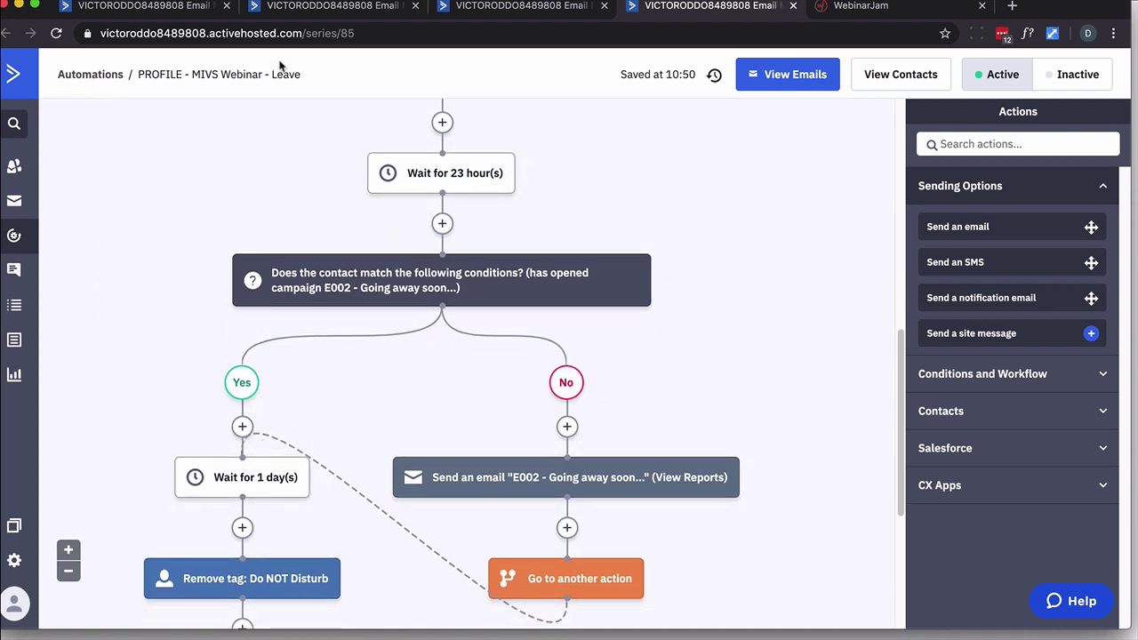
Close the Leave automation and review the Webinar automations list, checking the contacts currently in the Purchase and Stay automations
{"action": "key", "text": "super+w"}
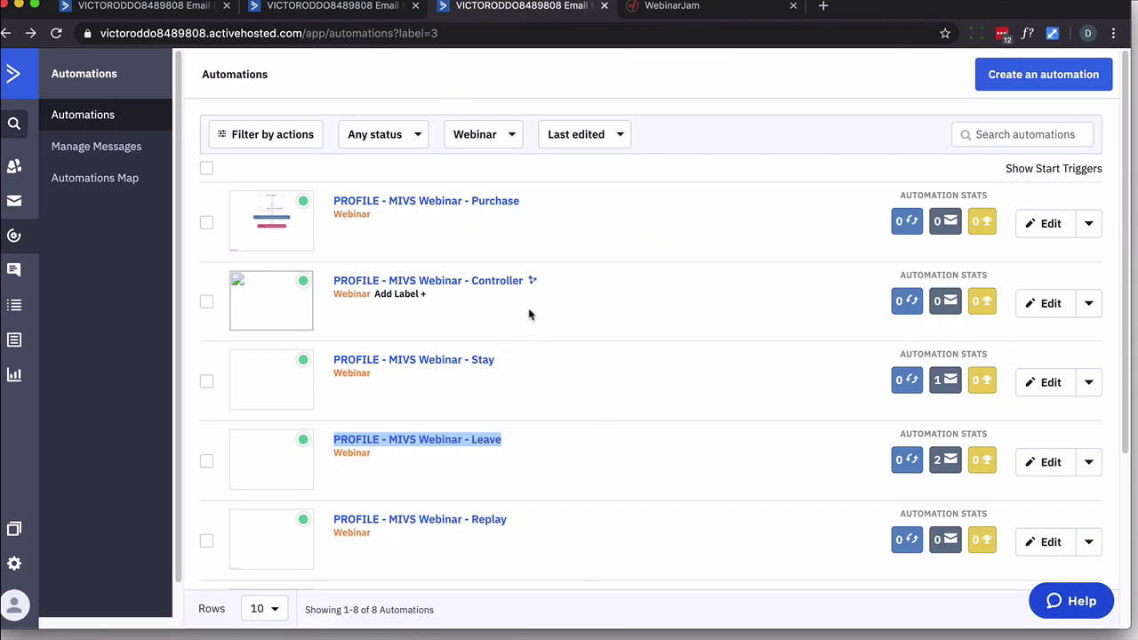
{"action": "scroll", "coordinate": [623, 316], "scroll_direction": "down", "scroll_amount": 3}
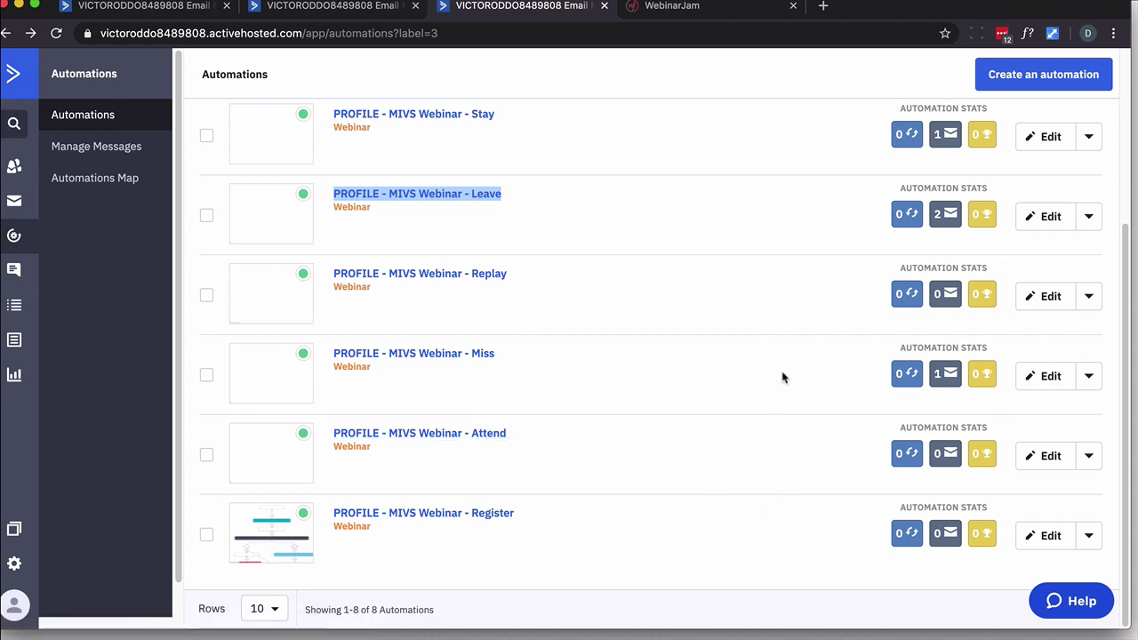
{"action": "scroll", "coordinate": [848, 260], "scroll_direction": "up", "scroll_amount": 3}
{"action": "mouse_move", "coordinate": [907, 224]}
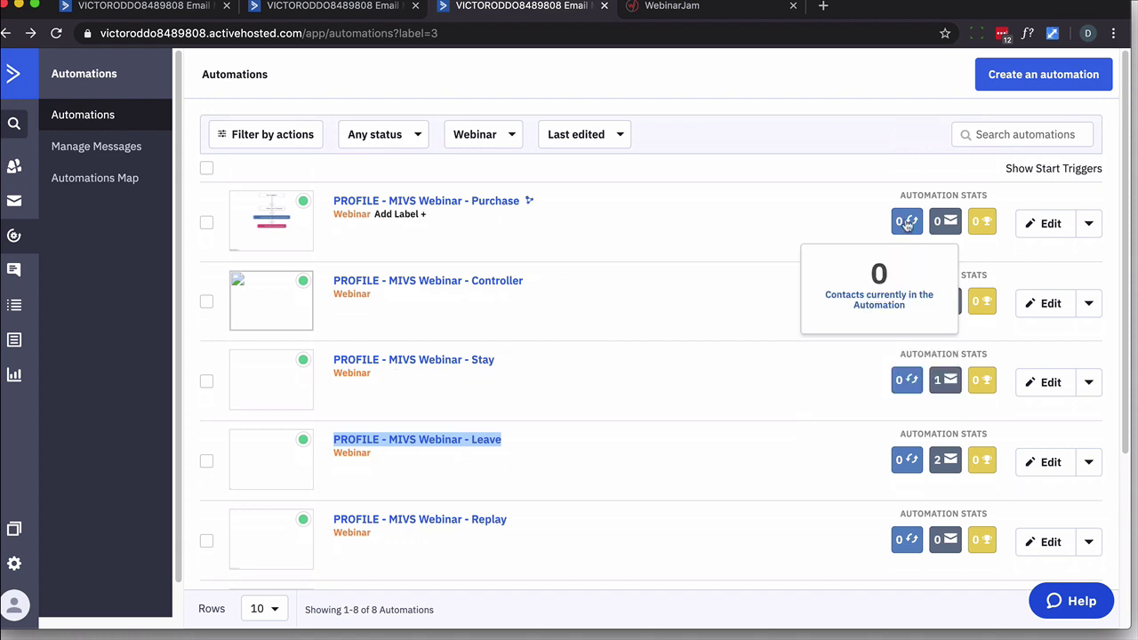
{"action": "mouse_move", "coordinate": [908, 384]}
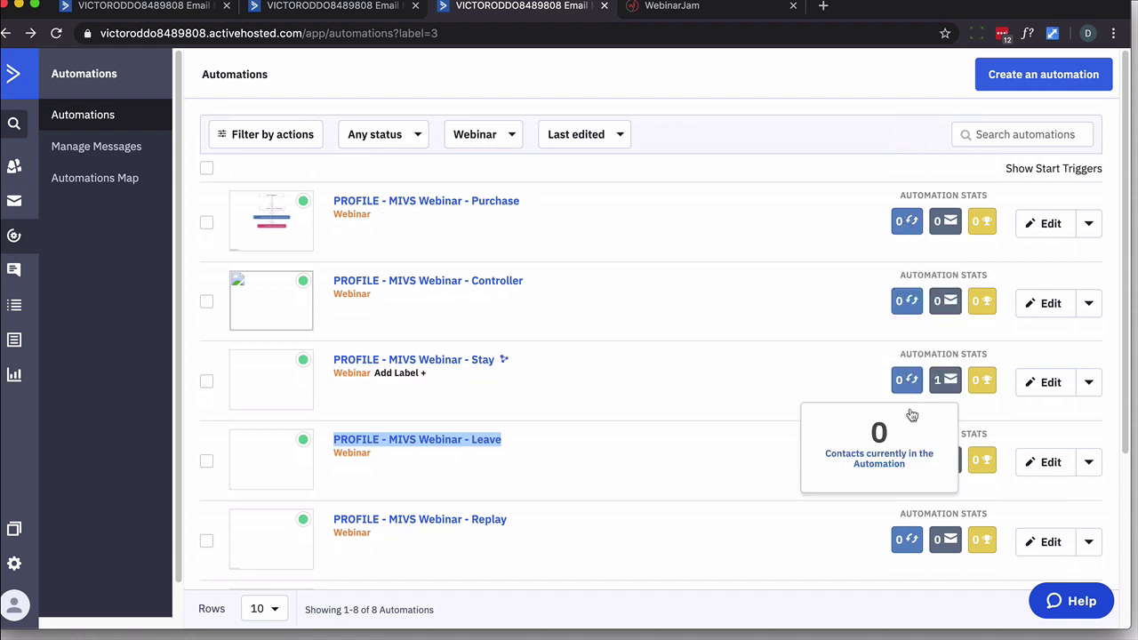
{"action": "scroll", "coordinate": [914, 427], "scroll_direction": "down", "scroll_amount": 2}
{"action": "scroll", "coordinate": [914, 426], "scroll_direction": "down", "scroll_amount": 4}
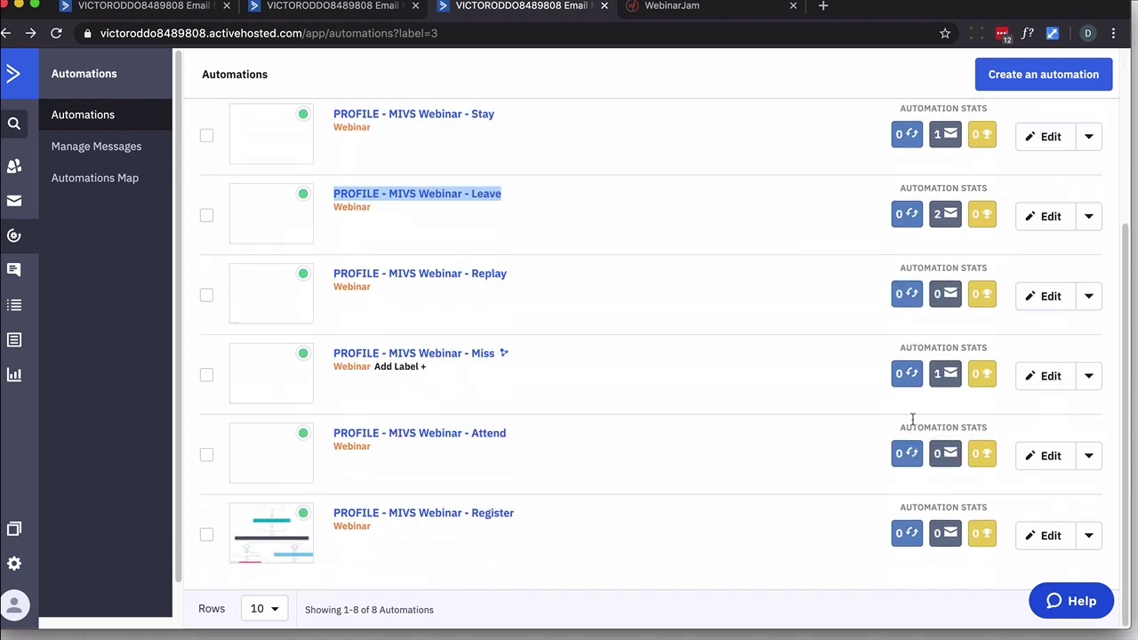